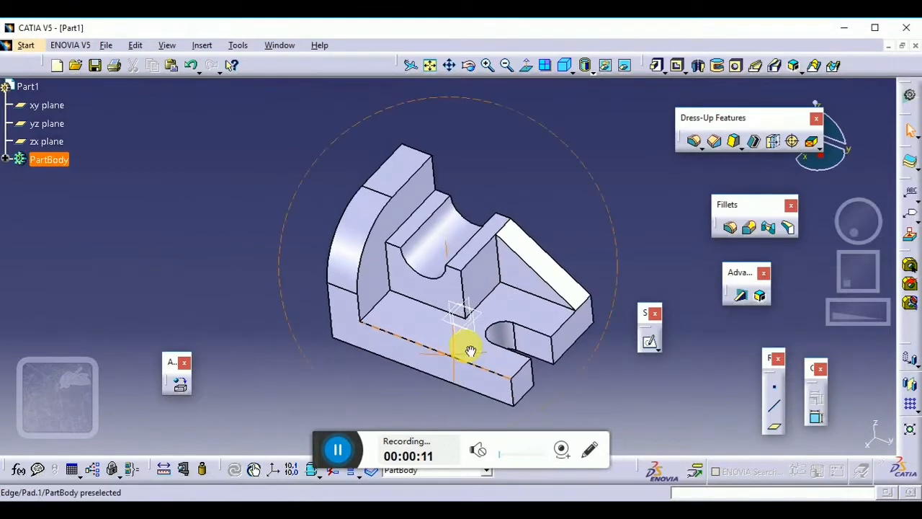
Create a new part named Part2 in the Part Design workbench, with hybrid design enabled
{"action": "left_click", "coordinate": [28, 46]}
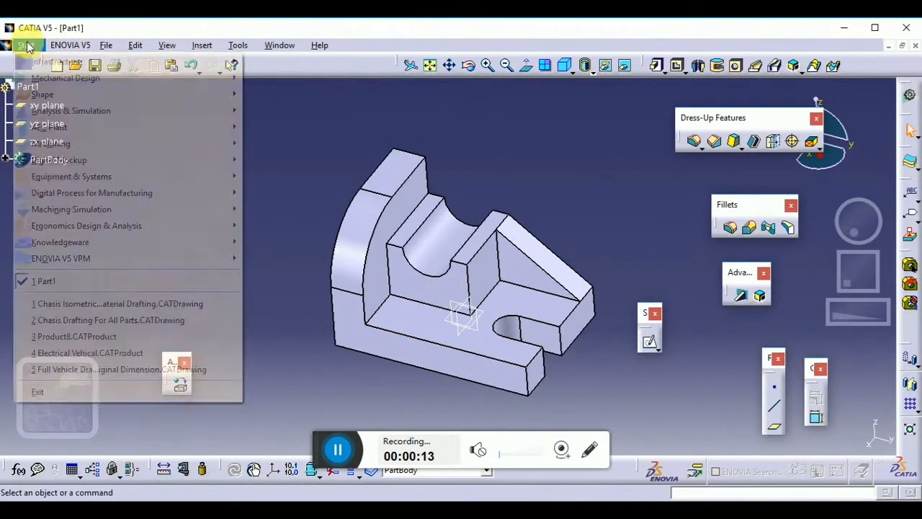
{"action": "mouse_move", "coordinate": [51, 78]}
{"action": "left_click", "coordinate": [270, 78]}
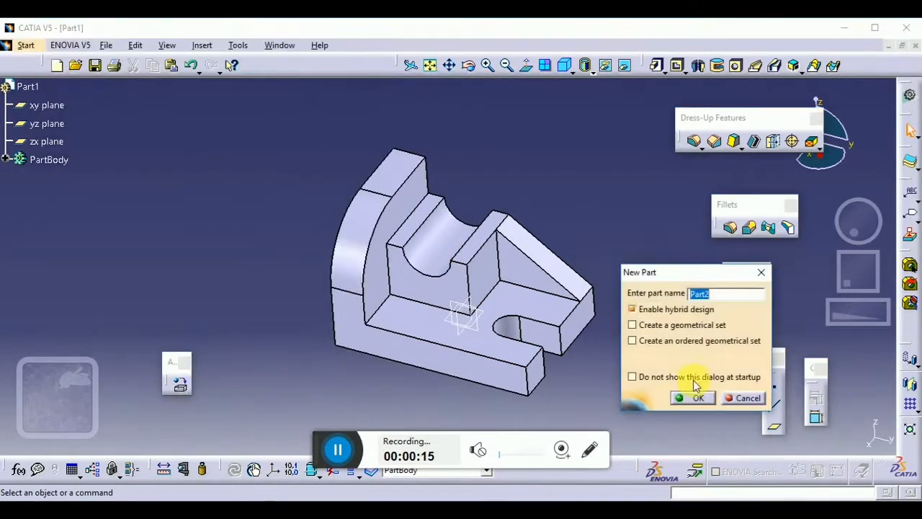
{"action": "left_click", "coordinate": [697, 398]}
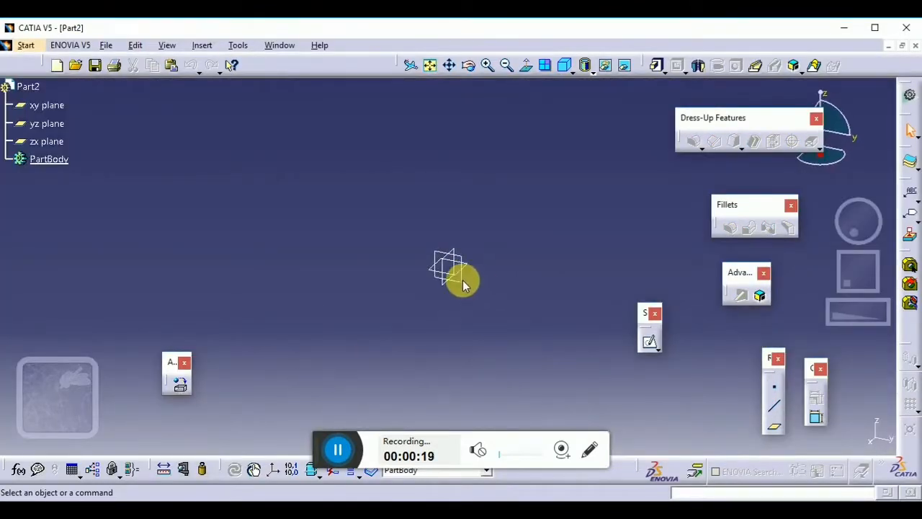
Sketch a closed L-shaped profile on the yz plane, about 117 mm wide with an upright about 20 mm wide
{"action": "left_click", "coordinate": [649, 341]}
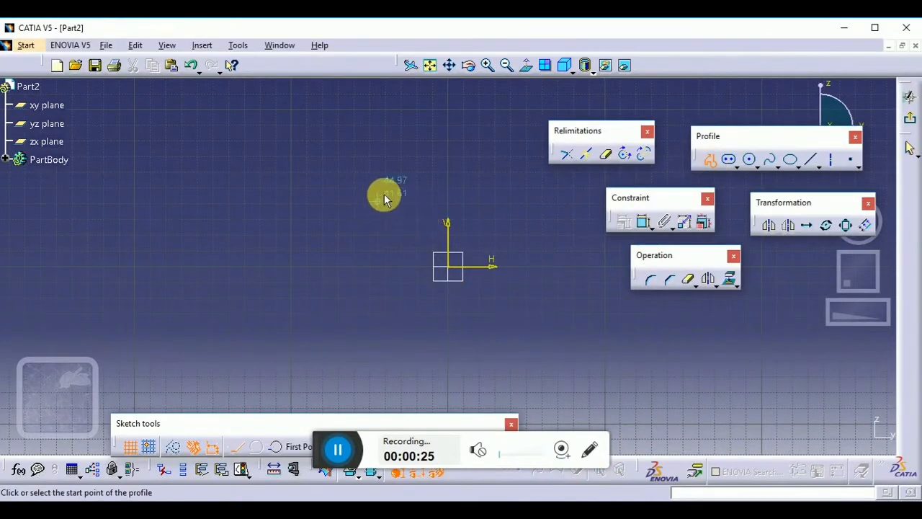
{"action": "left_click", "coordinate": [431, 185]}
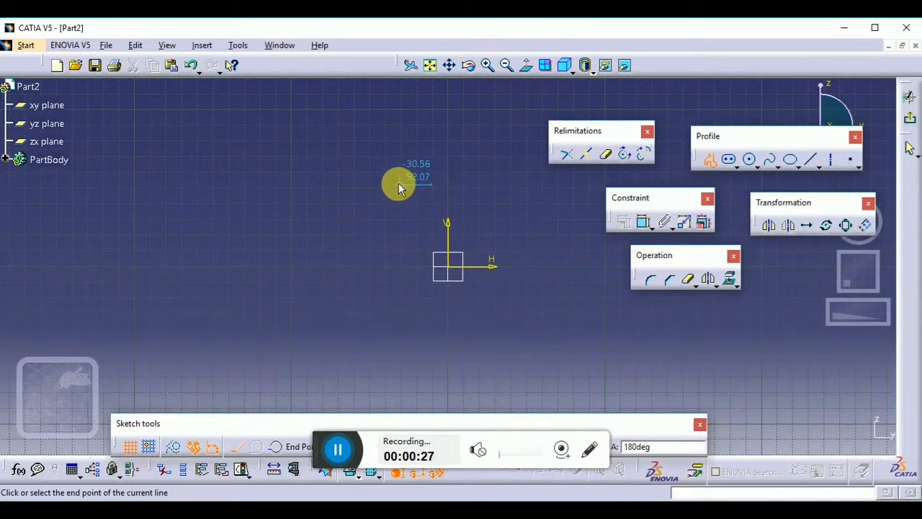
{"action": "left_click", "coordinate": [399, 184]}
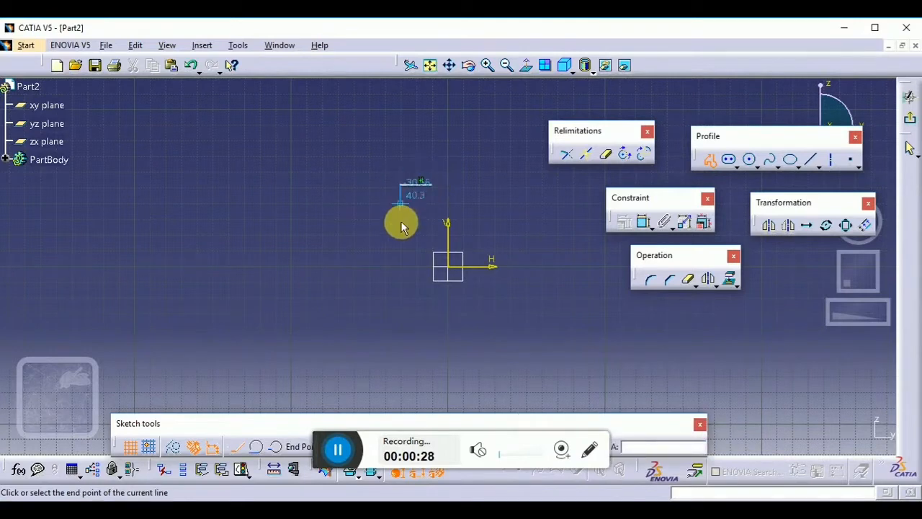
{"action": "left_click", "coordinate": [400, 328]}
{"action": "left_click", "coordinate": [584, 328]}
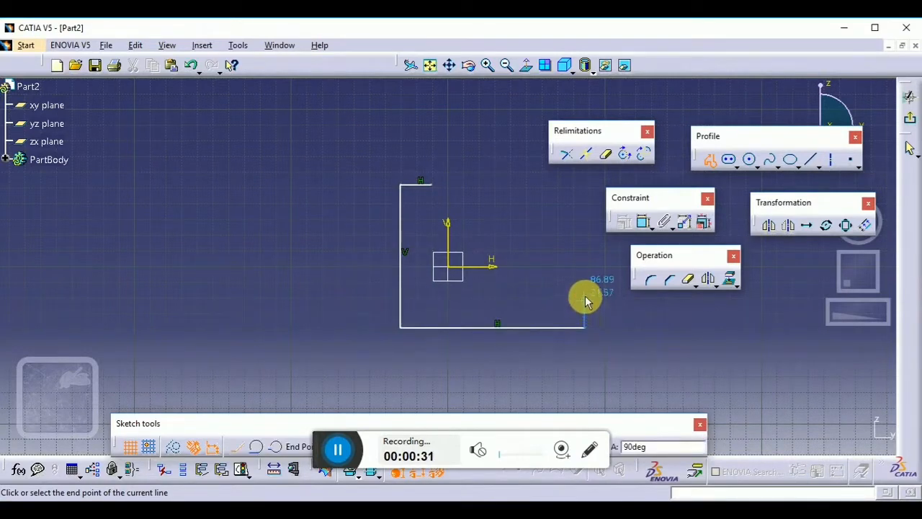
{"action": "left_click", "coordinate": [584, 250]}
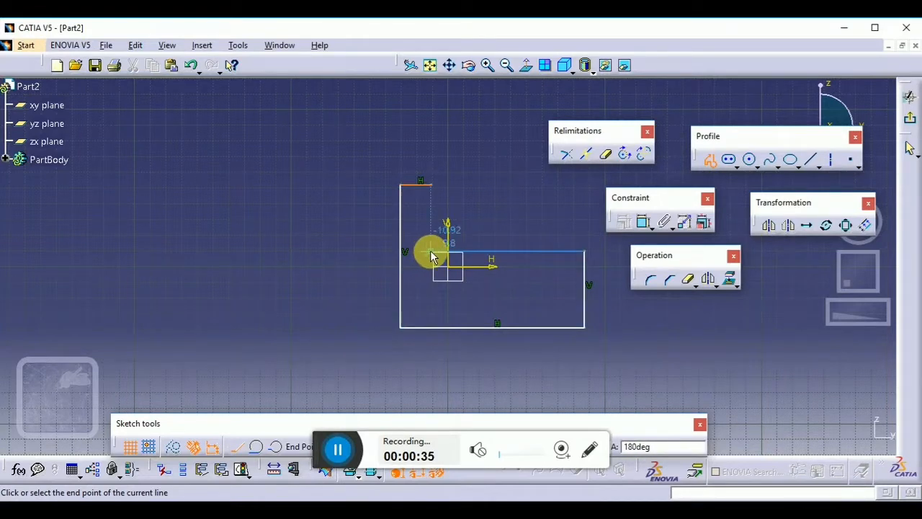
{"action": "left_click", "coordinate": [430, 251]}
{"action": "left_click", "coordinate": [431, 185]}
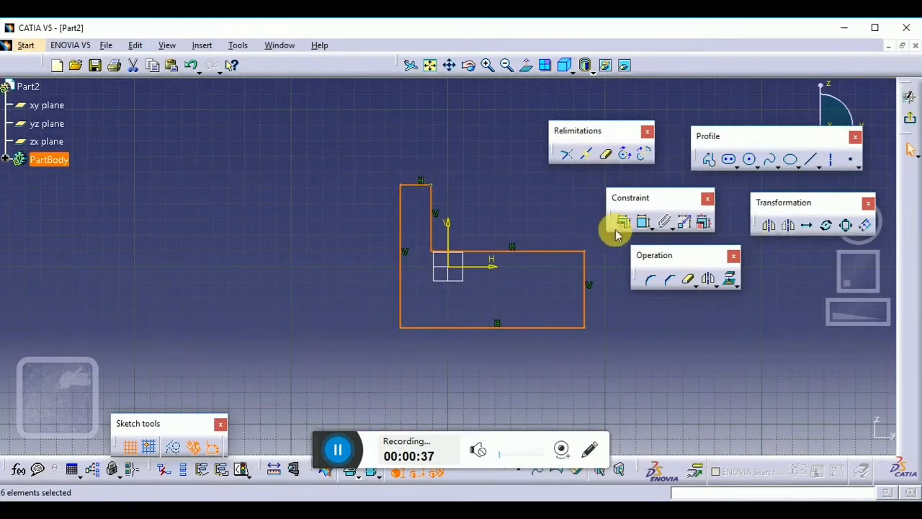
Make the base's upper and lower horizontal edges symmetric about the H axis
{"action": "left_click", "coordinate": [553, 251]}
{"action": "left_click", "coordinate": [523, 327], "text": "ctrl"}
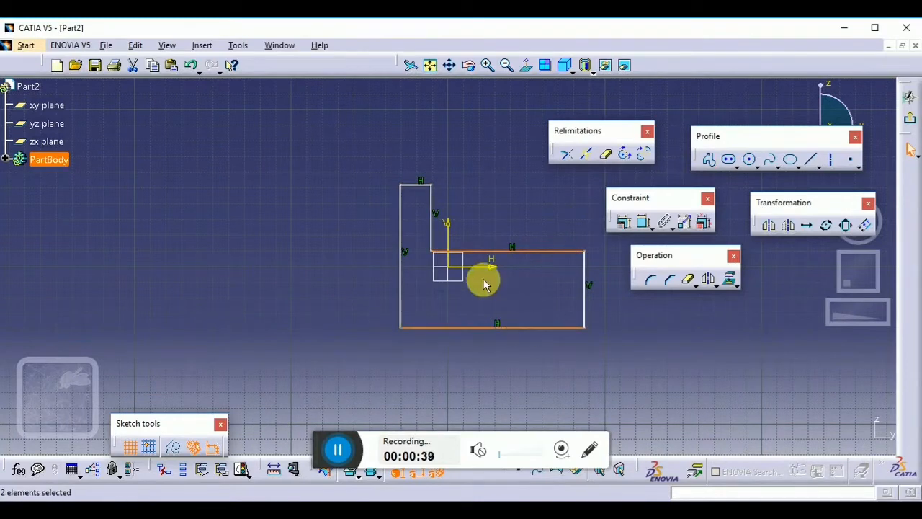
{"action": "left_click", "coordinate": [484, 272], "text": "ctrl"}
{"action": "left_click", "coordinate": [622, 225]}
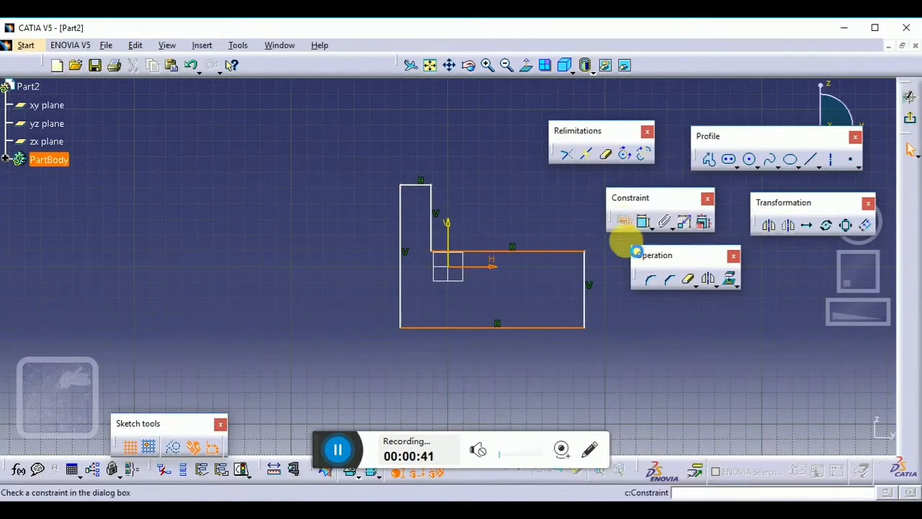
{"action": "left_click", "coordinate": [611, 360]}
{"action": "left_click", "coordinate": [660, 413]}
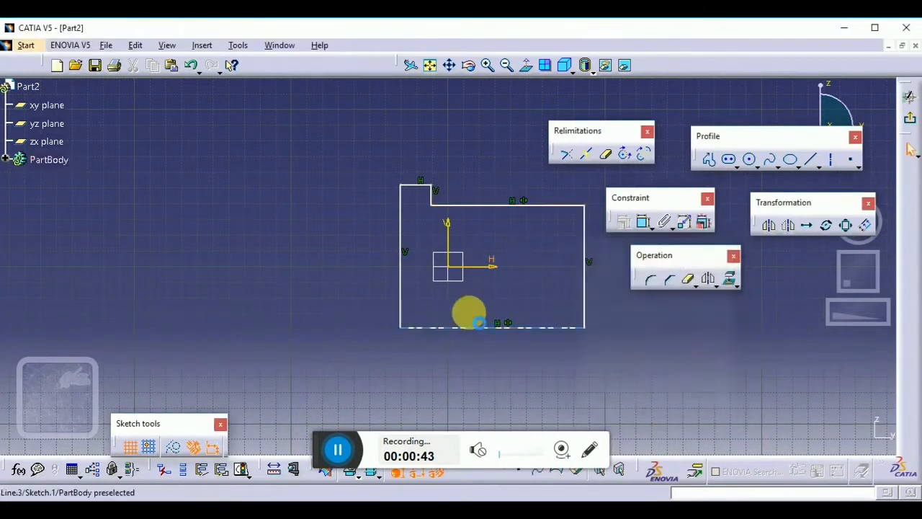
Make the two outer vertical edges symmetric about the V axis and stretch the profile to about 114 mm wide with a base about 34 mm thick
{"action": "left_click", "coordinate": [402, 254]}
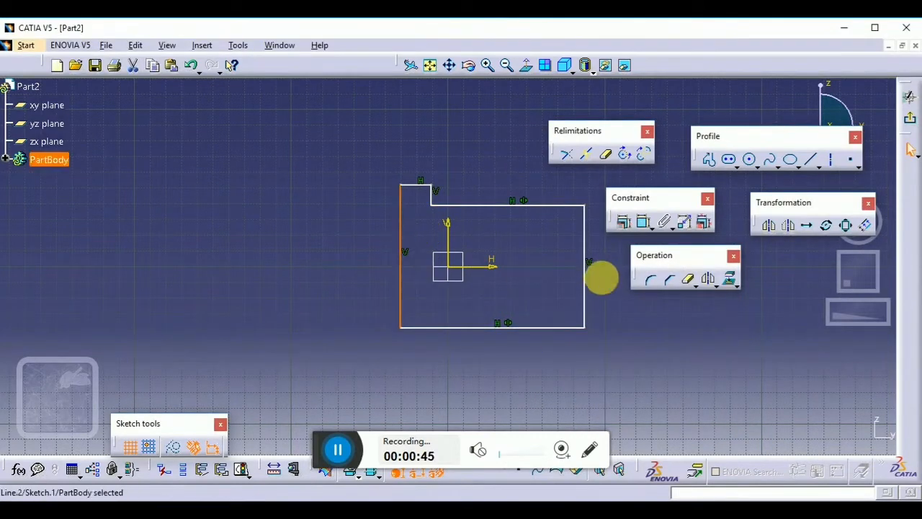
{"action": "left_click", "coordinate": [587, 281], "text": "ctrl"}
{"action": "left_click", "coordinate": [448, 242], "text": "ctrl"}
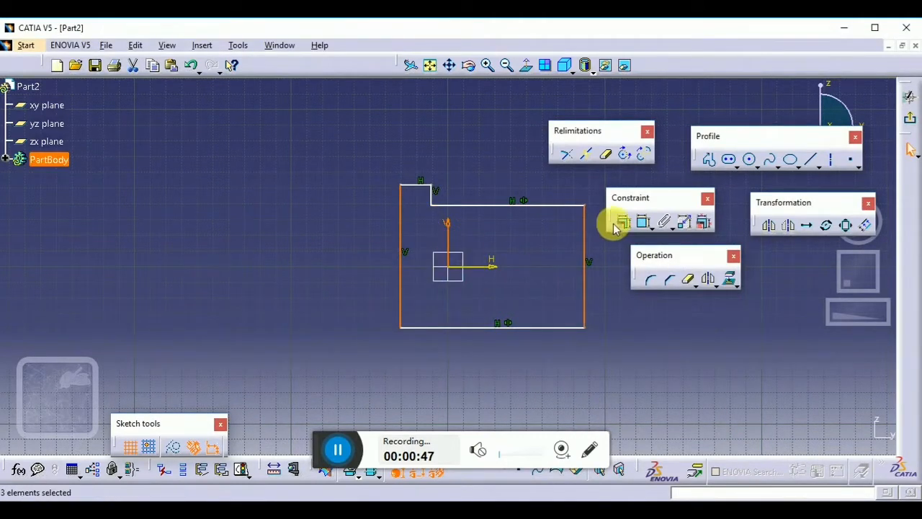
{"action": "left_click", "coordinate": [624, 221]}
{"action": "left_click", "coordinate": [588, 360]}
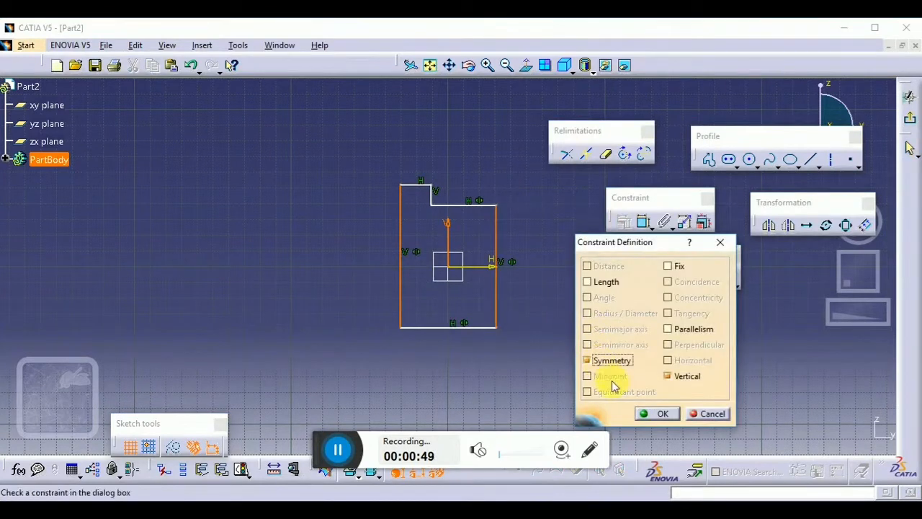
{"action": "left_click", "coordinate": [641, 413]}
{"action": "left_click_drag", "start_coordinate": [495, 282], "coordinate": [568, 281]}
{"action": "left_click_drag", "start_coordinate": [455, 211], "coordinate": [422, 246]}
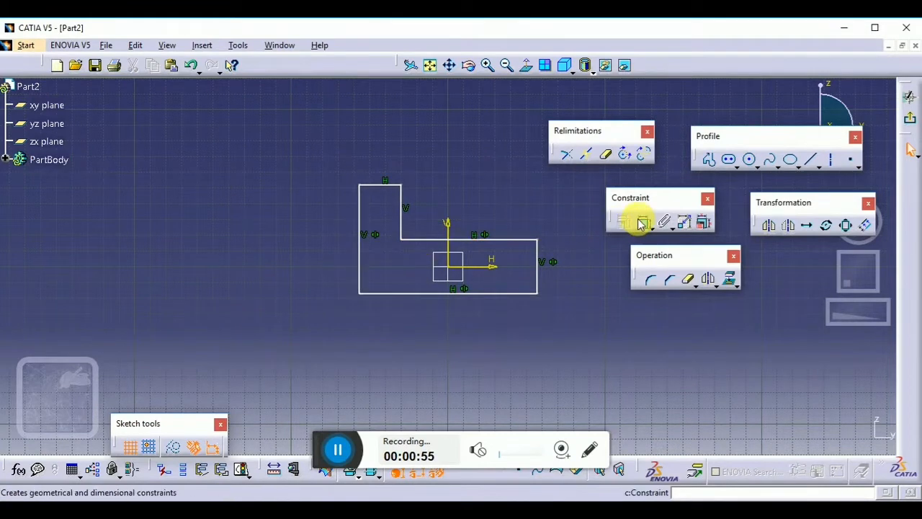
Dimension the profile's bottom edge, base thickness, upright width and overall height
{"action": "left_click", "coordinate": [498, 293]}
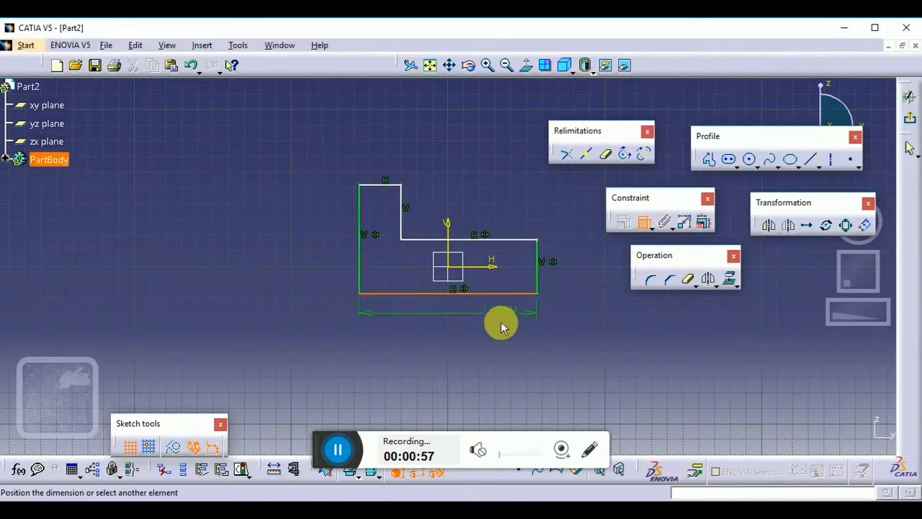
{"action": "left_click", "coordinate": [501, 319]}
{"action": "left_click", "coordinate": [540, 274]}
{"action": "left_click", "coordinate": [568, 274]}
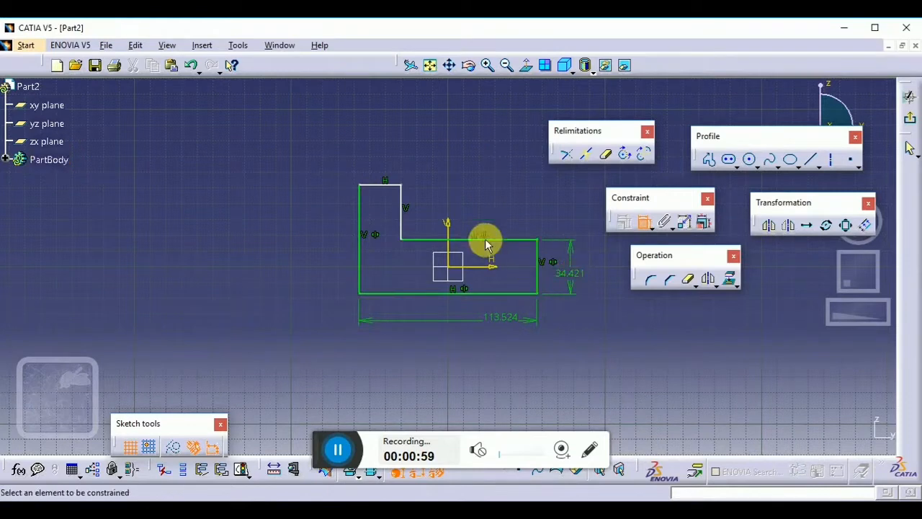
{"action": "left_click", "coordinate": [393, 191]}
{"action": "left_click", "coordinate": [380, 160]}
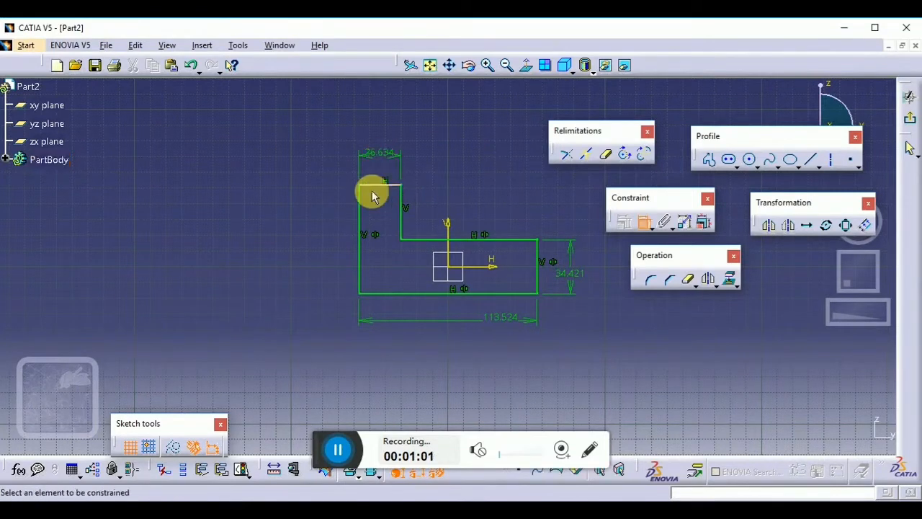
{"action": "left_click", "coordinate": [317, 228]}
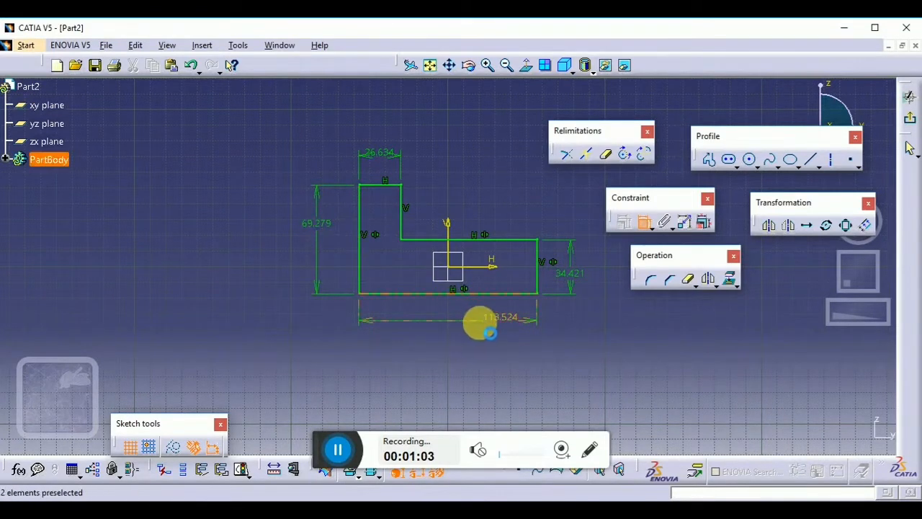
Try to enter 96 for the length of the profile's bottom edge
{"action": "left_click", "coordinate": [497, 326]}
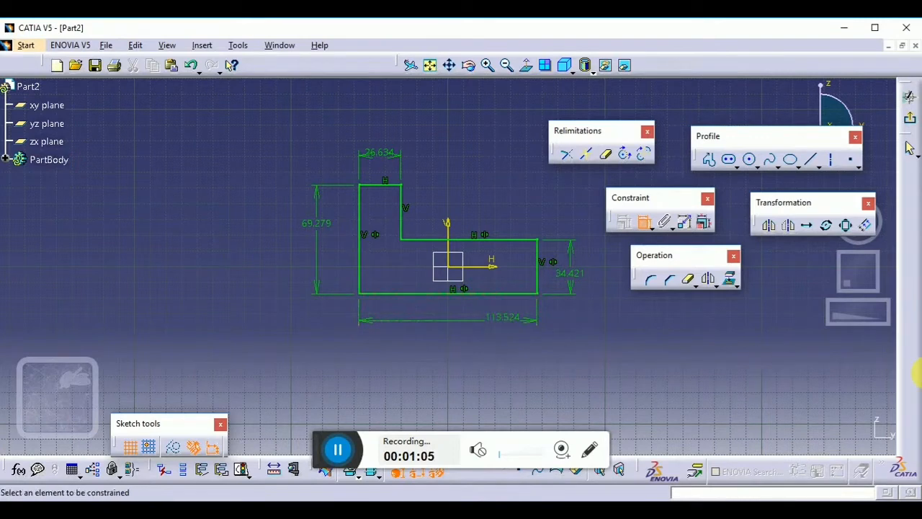
{"action": "type", "text": "96"}
{"action": "key", "text": "Return"}
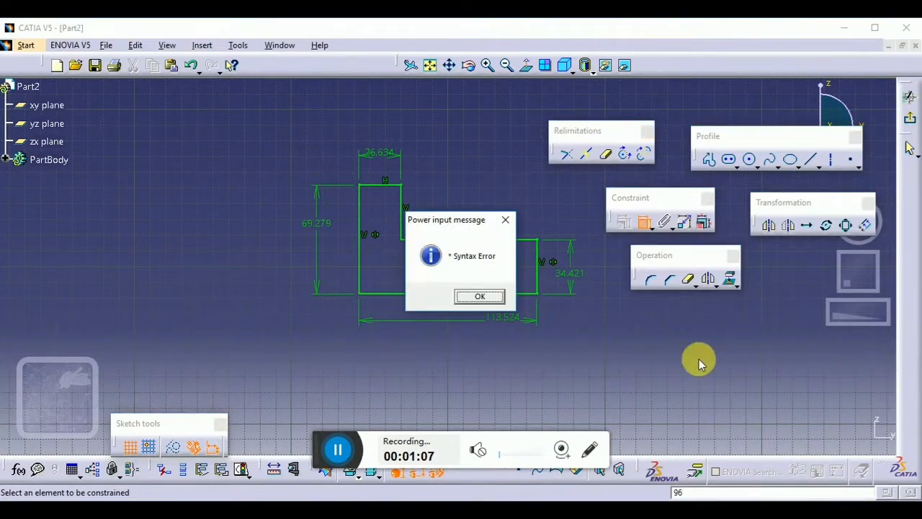
{"action": "left_click", "coordinate": [478, 297]}
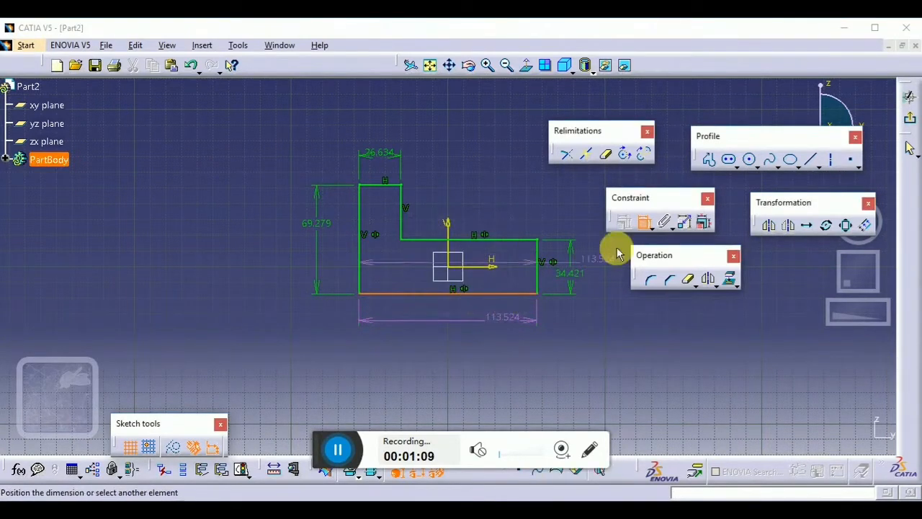
Set the bottom edge's length to 96 mm and the base thickness to 16 mm
{"action": "left_click", "coordinate": [644, 222]}
{"action": "left_click", "coordinate": [509, 314]}
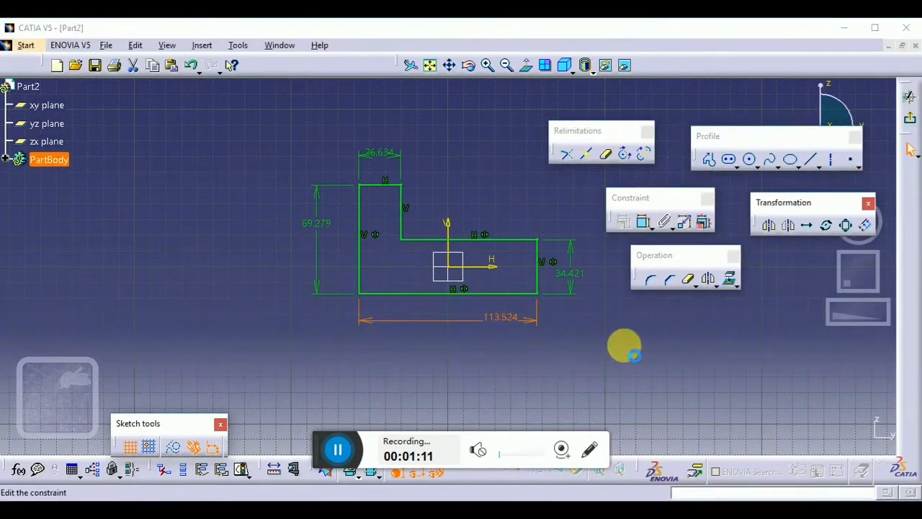
{"action": "type", "text": "96mm"}
{"action": "key", "text": "Return"}
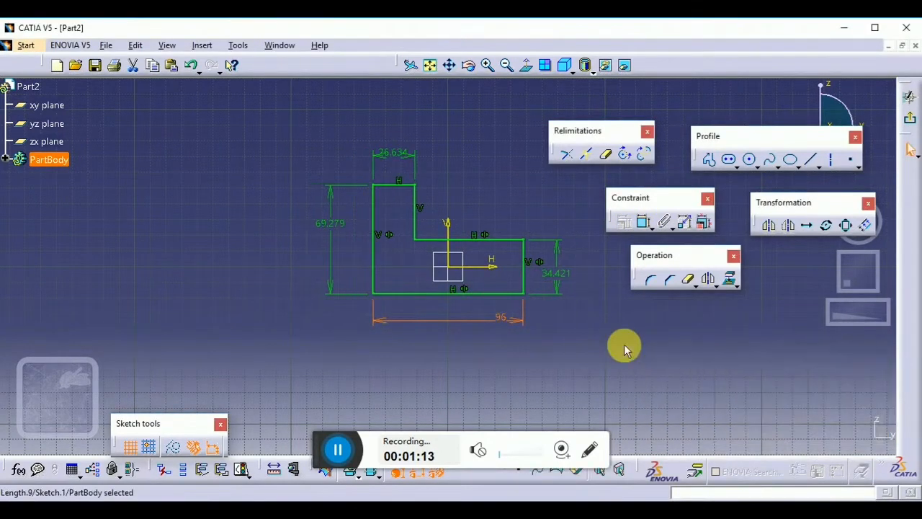
{"action": "double_click", "coordinate": [566, 272]}
{"action": "type", "text": "16mm"}
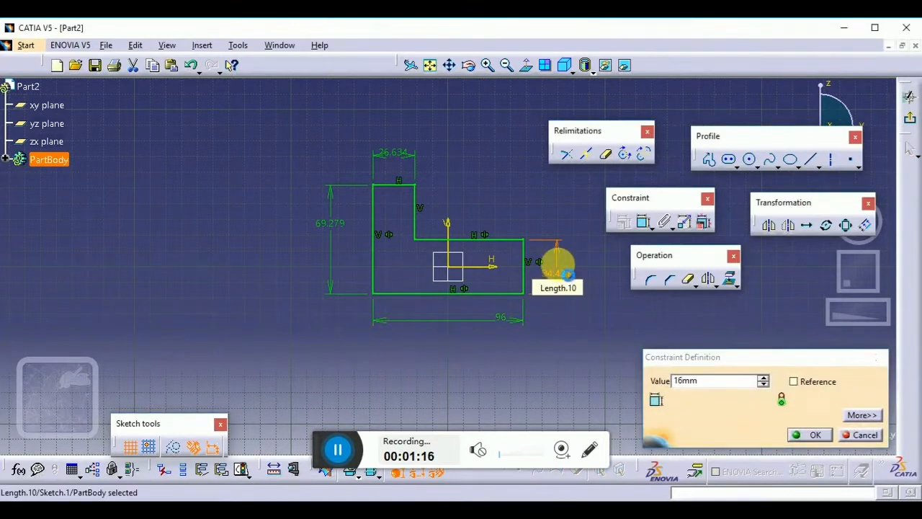
{"action": "key", "text": "Return"}
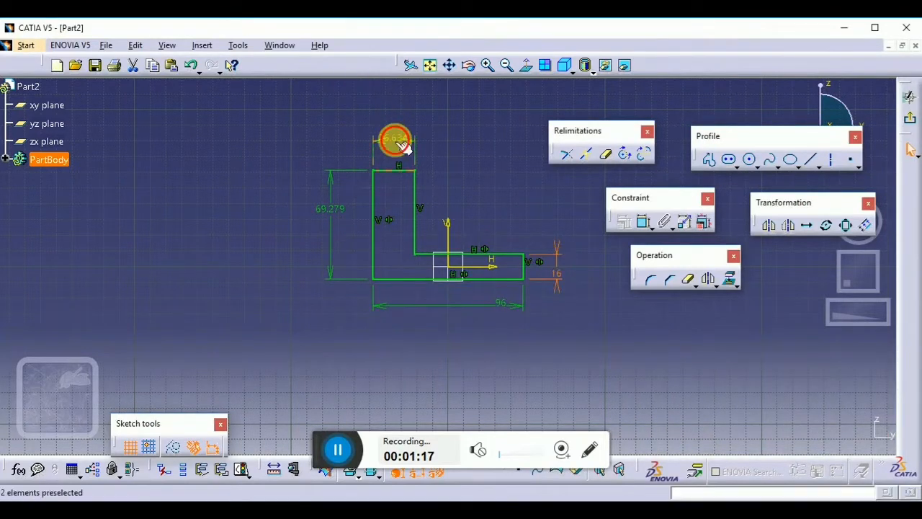
Set the upright's width to 16 mm and the profile's overall height to 48+16 mm
{"action": "double_click", "coordinate": [393, 138]}
{"action": "type", "text": "16mm"}
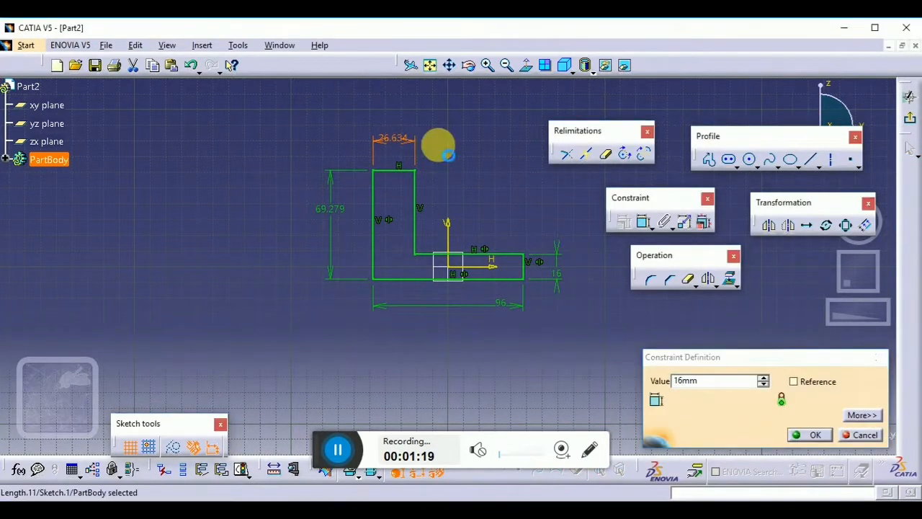
{"action": "key", "text": "Return"}
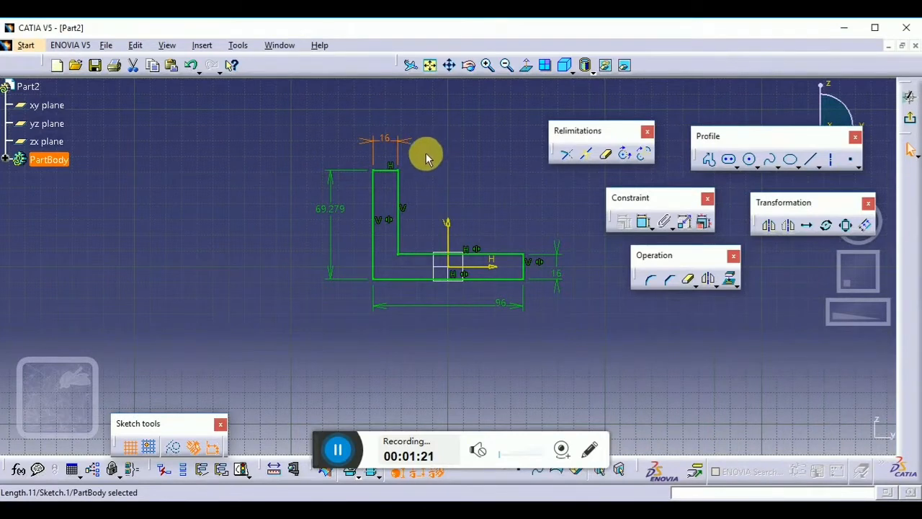
{"action": "double_click", "coordinate": [330, 209]}
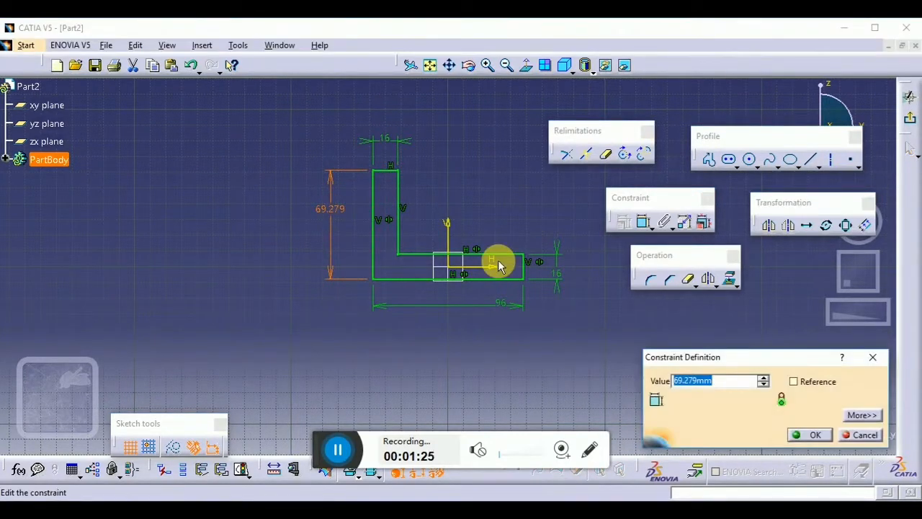
{"action": "type", "text": "48+16"}
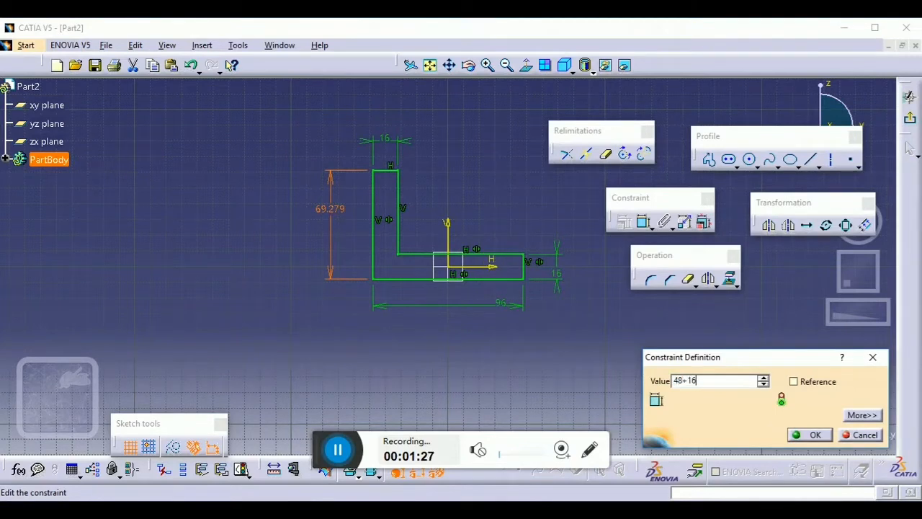
{"action": "key", "text": "Return"}
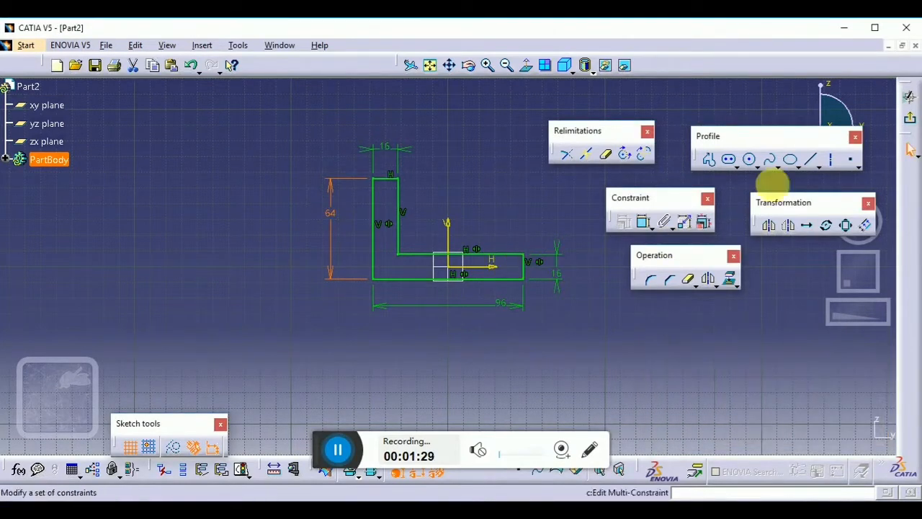
Finish the L-shaped sketch and pad it with mirrored extent to a total width of 64 mm
{"action": "left_click", "coordinate": [909, 117]}
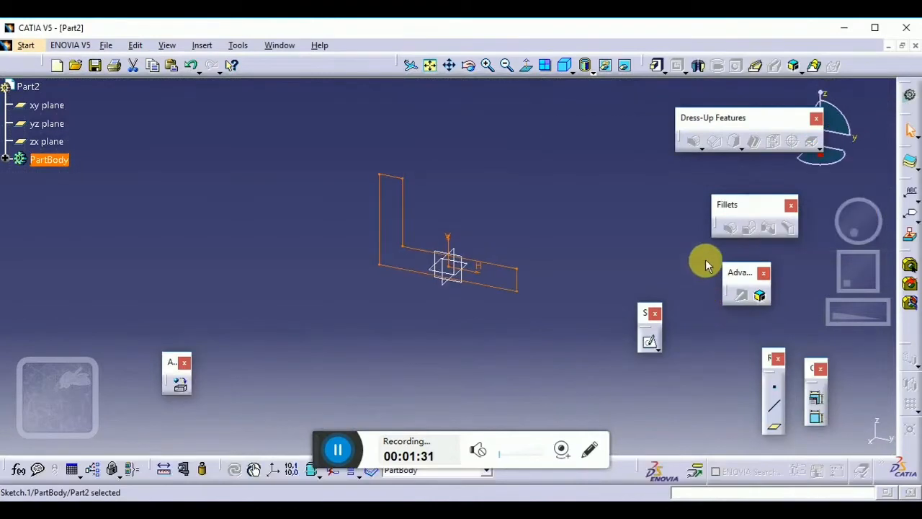
{"action": "left_click", "coordinate": [656, 67]}
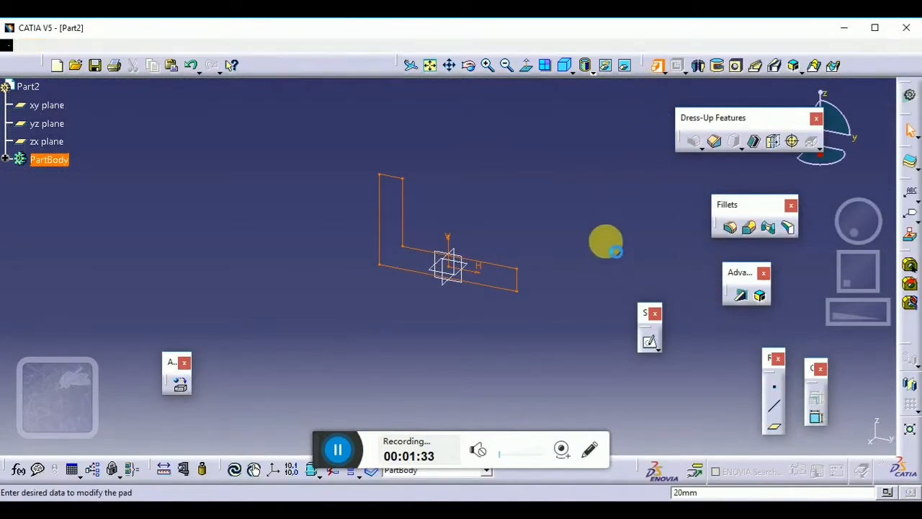
{"action": "left_click", "coordinate": [674, 302]}
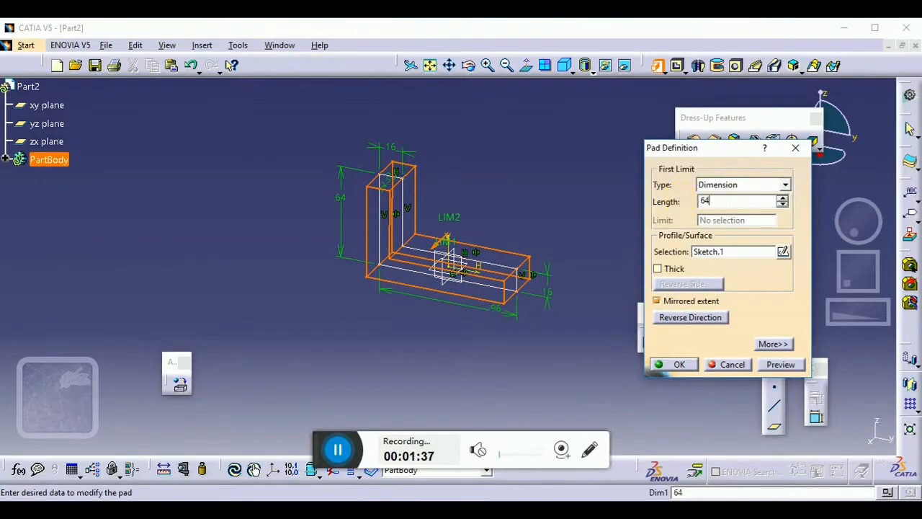
{"action": "key", "text": "Return"}
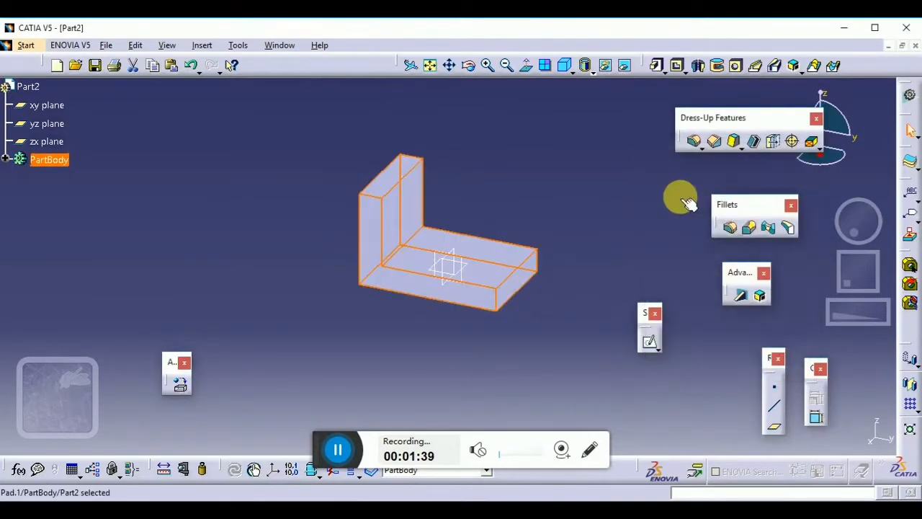
Round one top corner of the upright plate with an edge fillet on its short thickness edge
{"action": "middle_click_drag", "start_coordinate": [442, 208], "coordinate": [490, 185]}
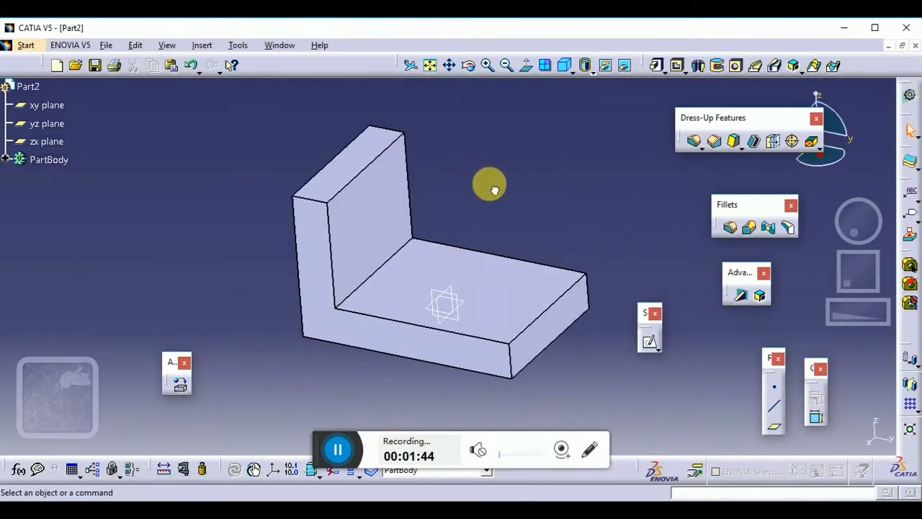
{"action": "left_click", "coordinate": [690, 142]}
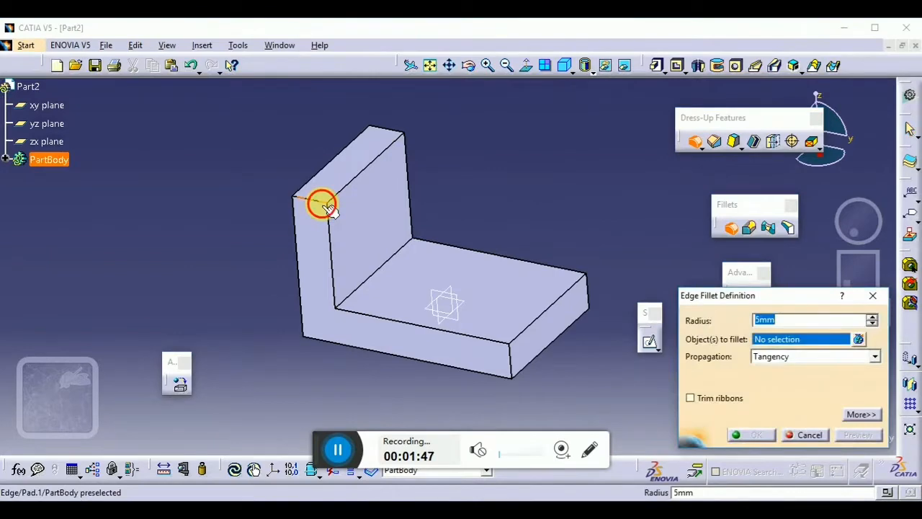
{"action": "left_click", "coordinate": [324, 204]}
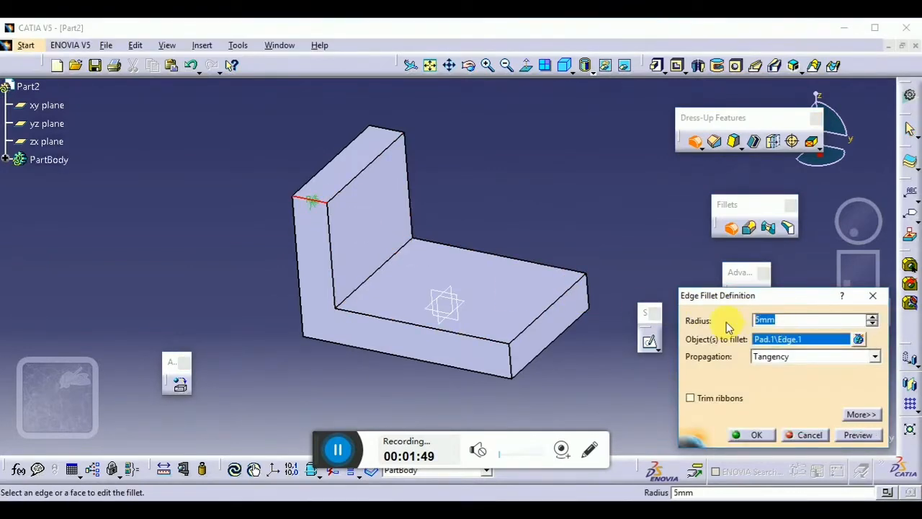
{"action": "key", "text": "Return"}
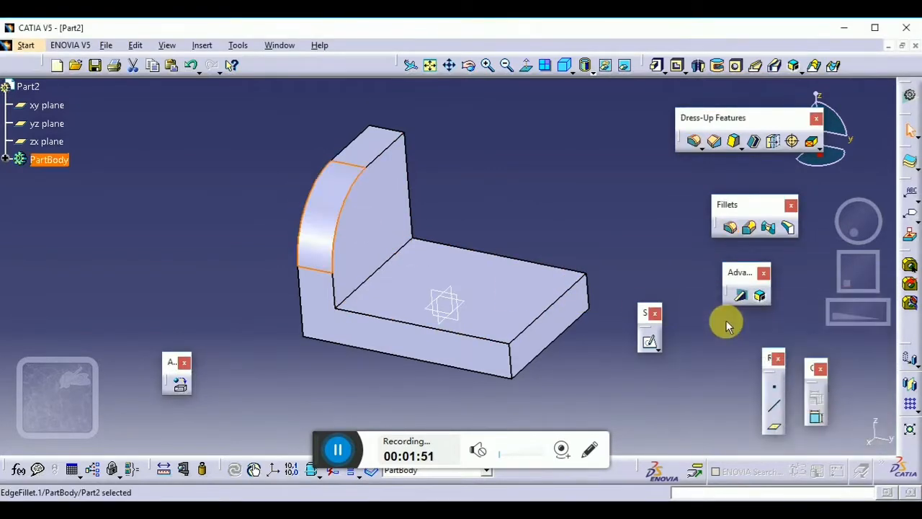
Start a sketch on the L-shaped side face at the unfilleted end and project the inner edges of the upright and base
{"action": "middle_click_drag", "start_coordinate": [461, 211], "coordinate": [439, 317]}
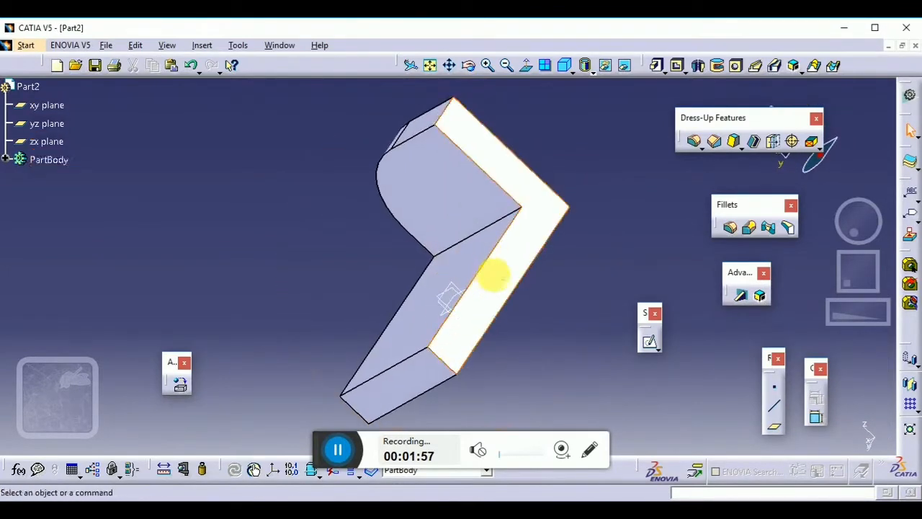
{"action": "left_click", "coordinate": [650, 341]}
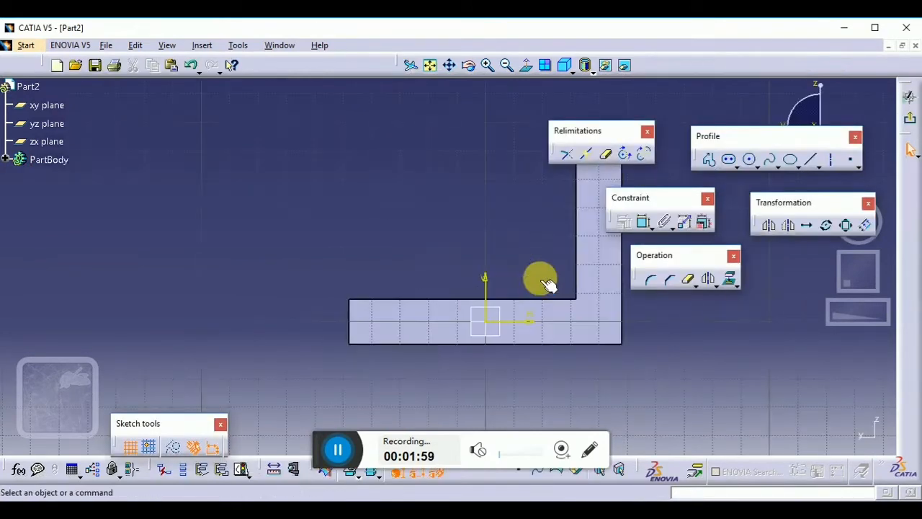
{"action": "left_click", "coordinate": [547, 257]}
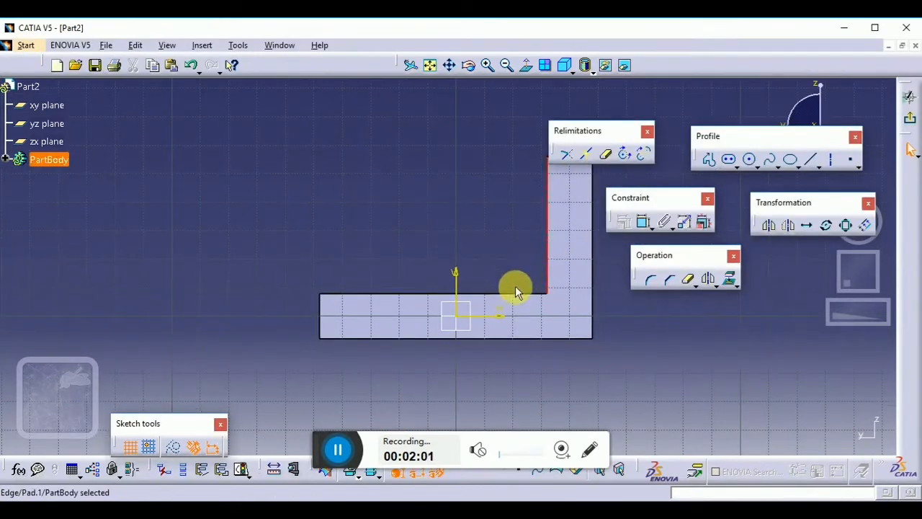
{"action": "left_click", "coordinate": [523, 303], "text": "ctrl"}
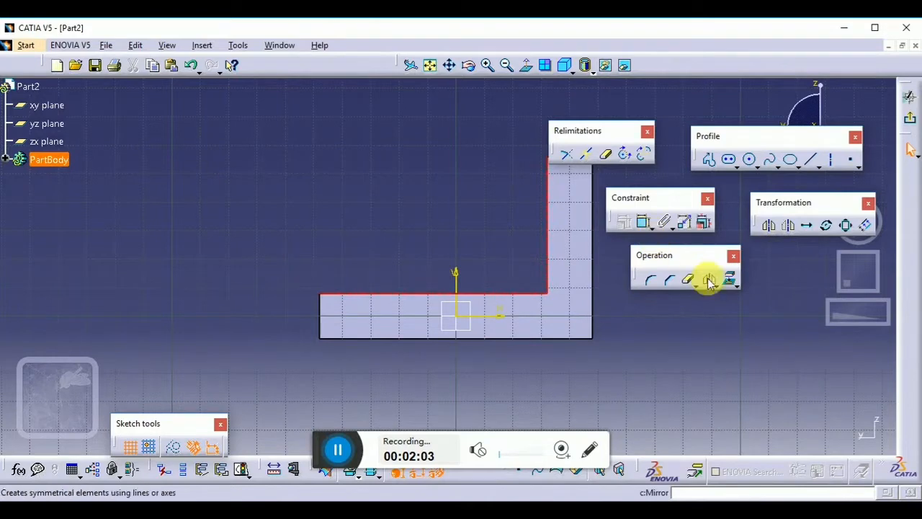
{"action": "left_click", "coordinate": [730, 283]}
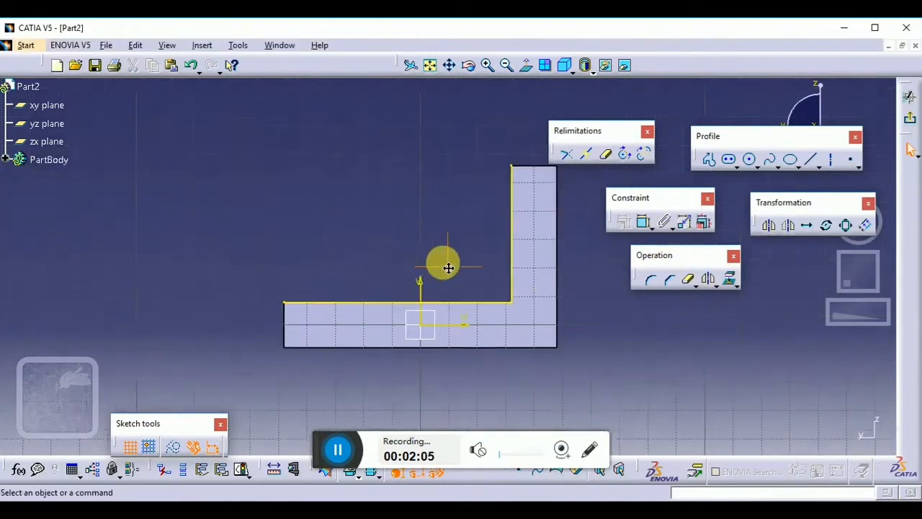
Sketch a circle of about 9.8 mm radius in the inner corner, above the base and beside the upright
{"action": "left_click", "coordinate": [709, 160]}
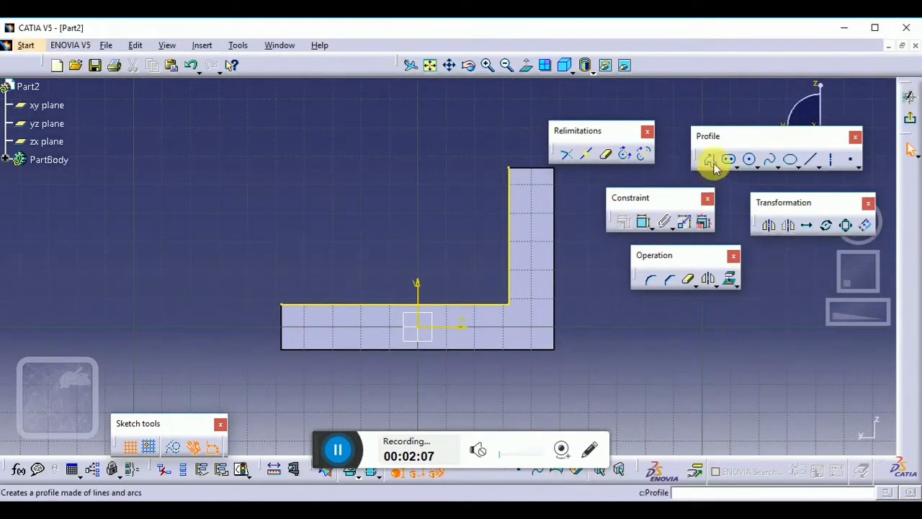
{"action": "left_click", "coordinate": [750, 160]}
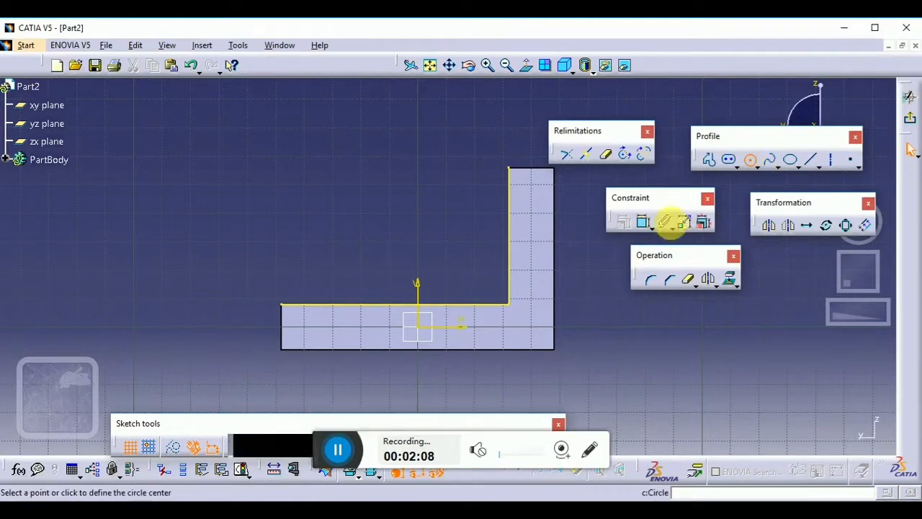
{"action": "left_click", "coordinate": [461, 245]}
{"action": "left_click", "coordinate": [477, 268]}
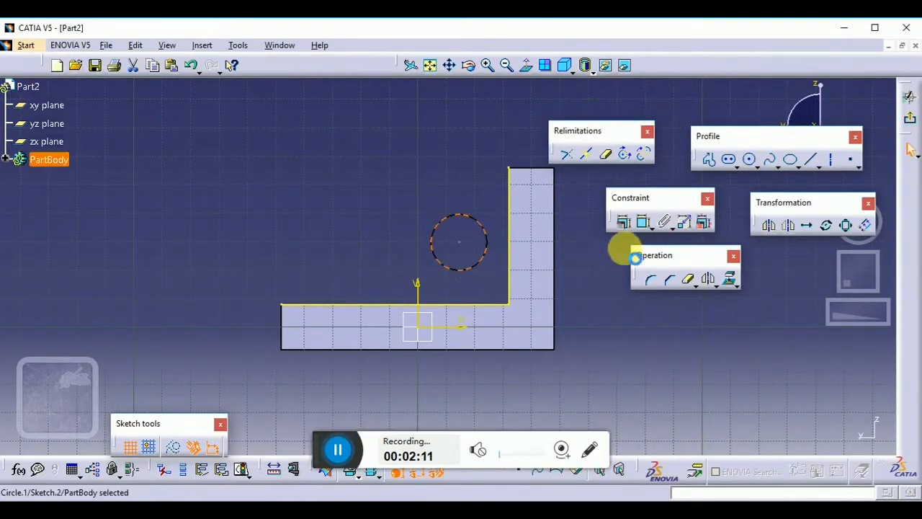
{"action": "left_click", "coordinate": [726, 178]}
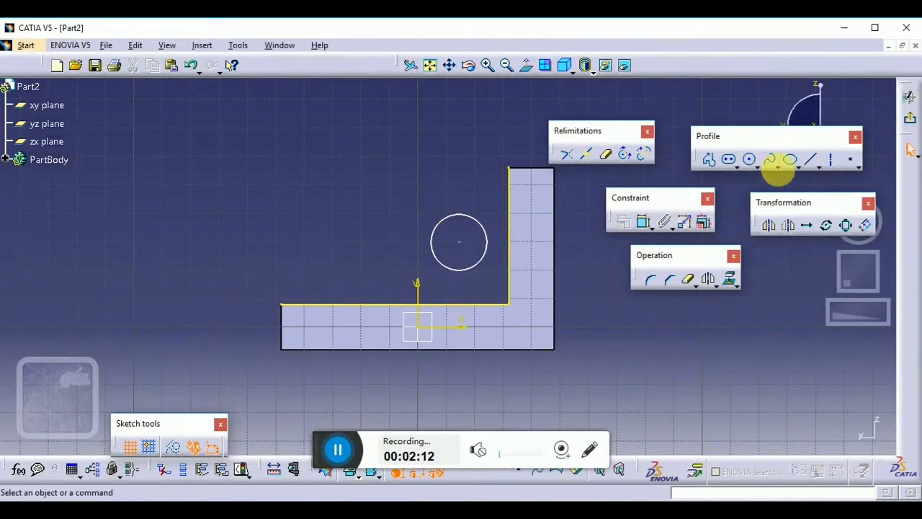
Draw a horizontal line through the circle's centre into the upright, and a vertical line from its free end down past the base's top edge
{"action": "left_click", "coordinate": [810, 159]}
{"action": "left_click", "coordinate": [395, 241]}
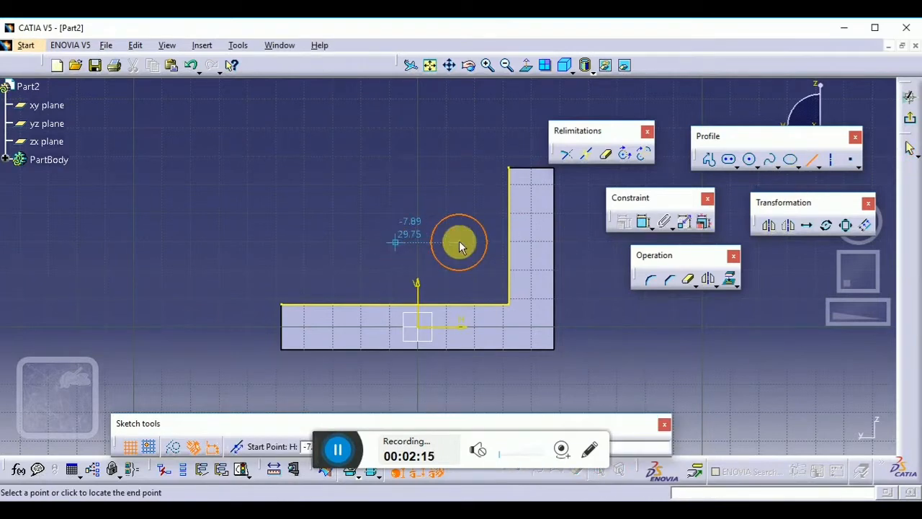
{"action": "left_click", "coordinate": [529, 242]}
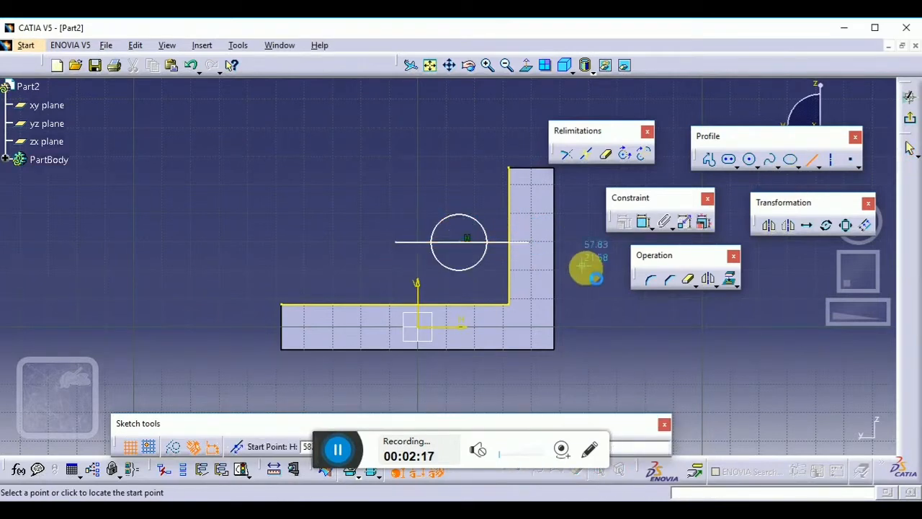
{"action": "left_click", "coordinate": [584, 267]}
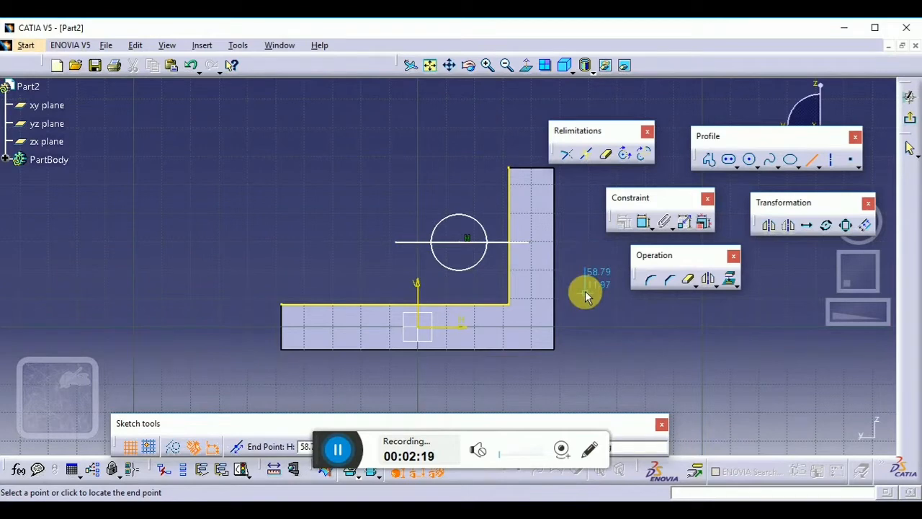
{"action": "key", "text": "Escape"}
{"action": "left_click", "coordinate": [808, 161]}
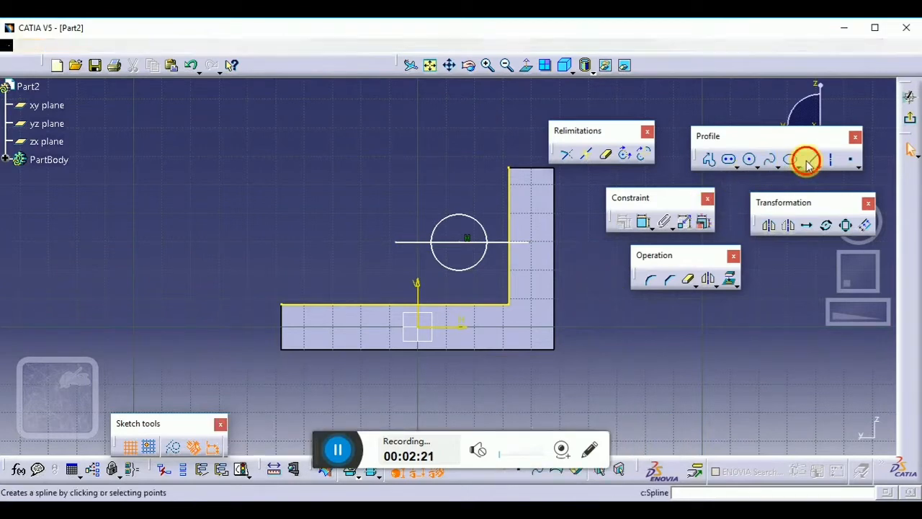
{"action": "left_click", "coordinate": [397, 243]}
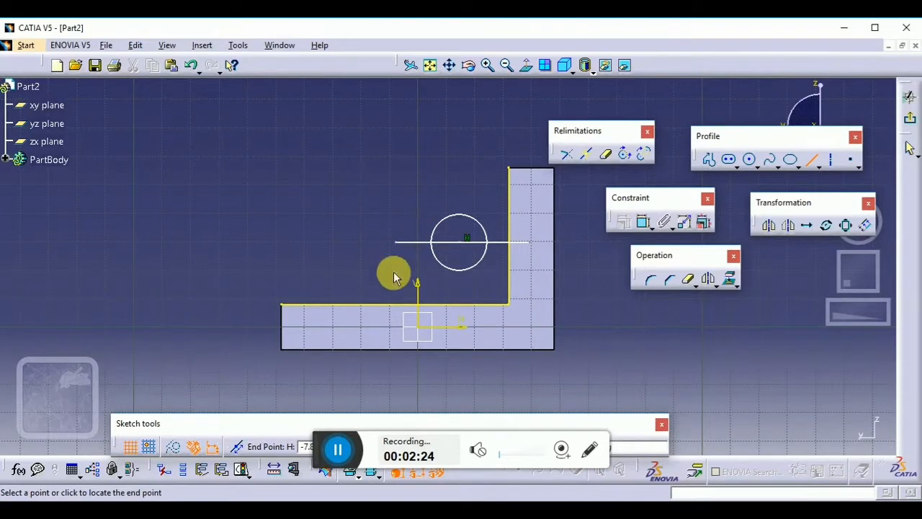
{"action": "left_click", "coordinate": [398, 314]}
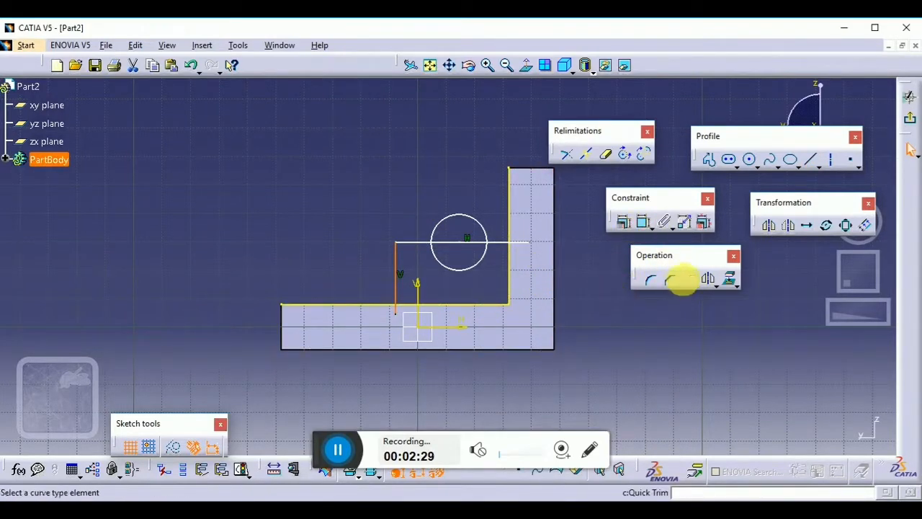
Quick-trim the circle's upper half and the excess line and projected-edge portions to leave a closed block profile with a semicircular notch
{"action": "left_click", "coordinate": [686, 280]}
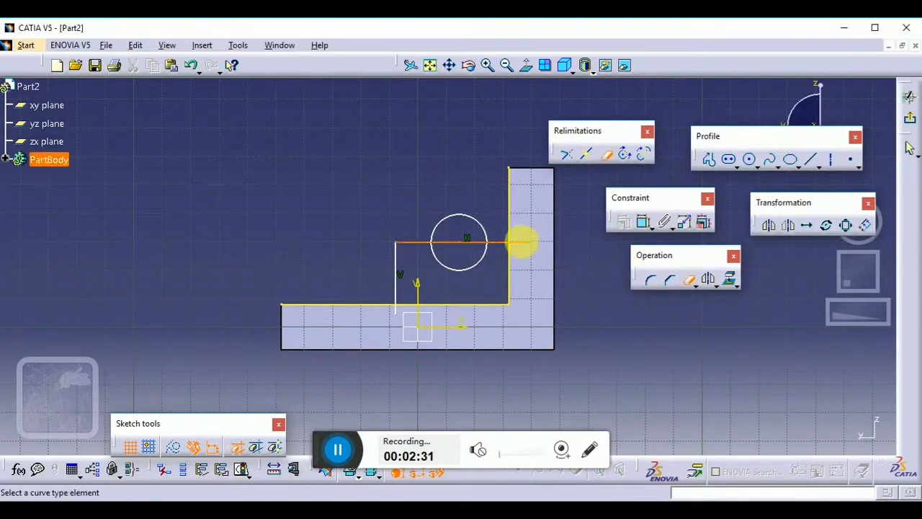
{"action": "left_click", "coordinate": [477, 220]}
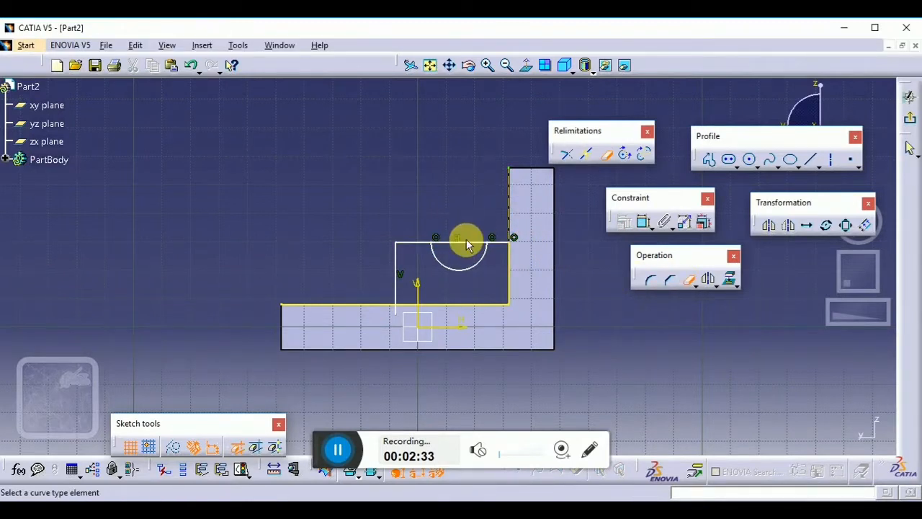
{"action": "left_click", "coordinate": [465, 239]}
{"action": "left_click", "coordinate": [396, 320]}
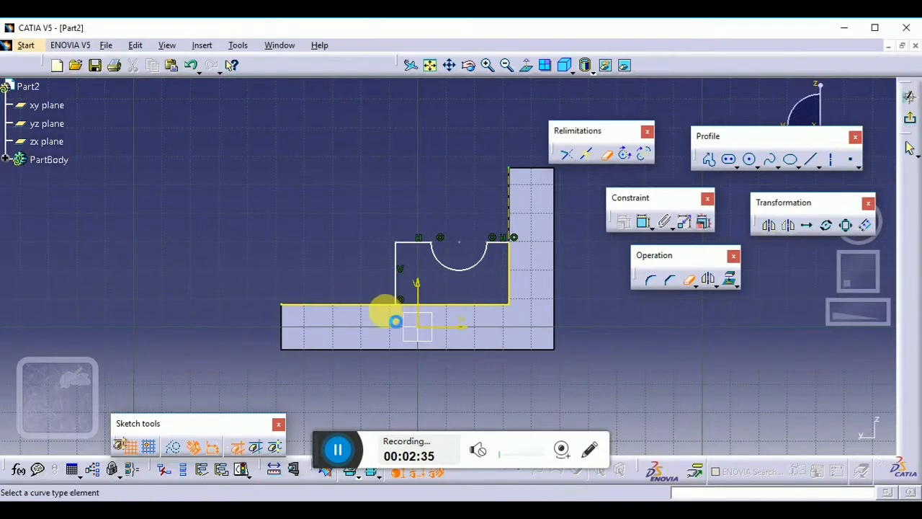
{"action": "left_click", "coordinate": [373, 303]}
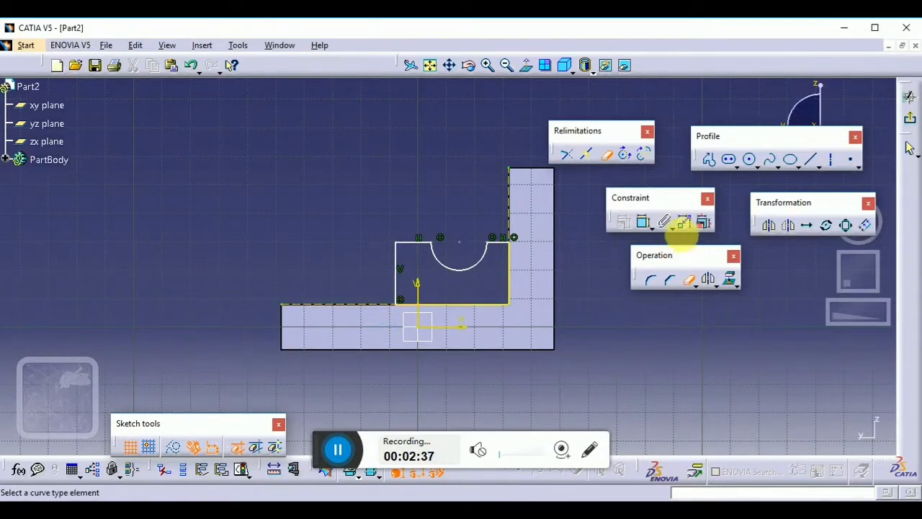
Dimension the semicircular notch and set its radius to 12 mm
{"action": "left_click", "coordinate": [643, 221]}
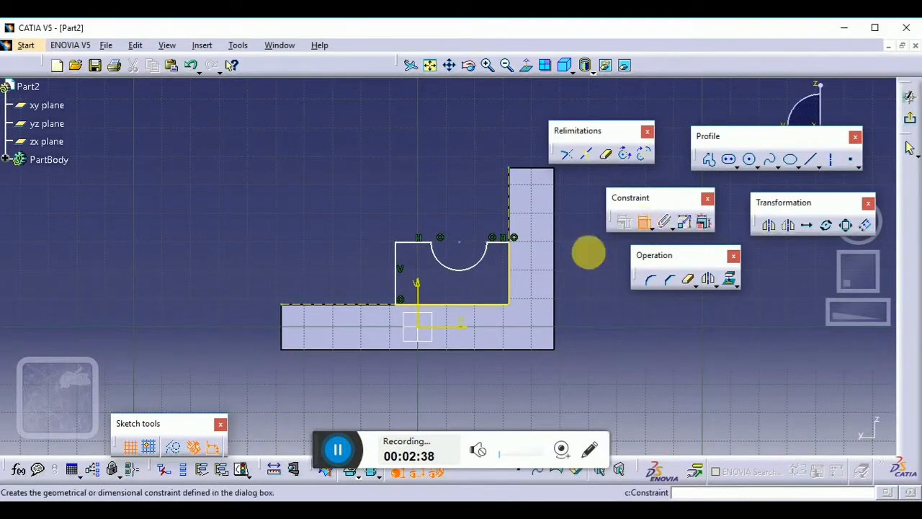
{"action": "left_click", "coordinate": [486, 283]}
{"action": "double_click", "coordinate": [566, 312]}
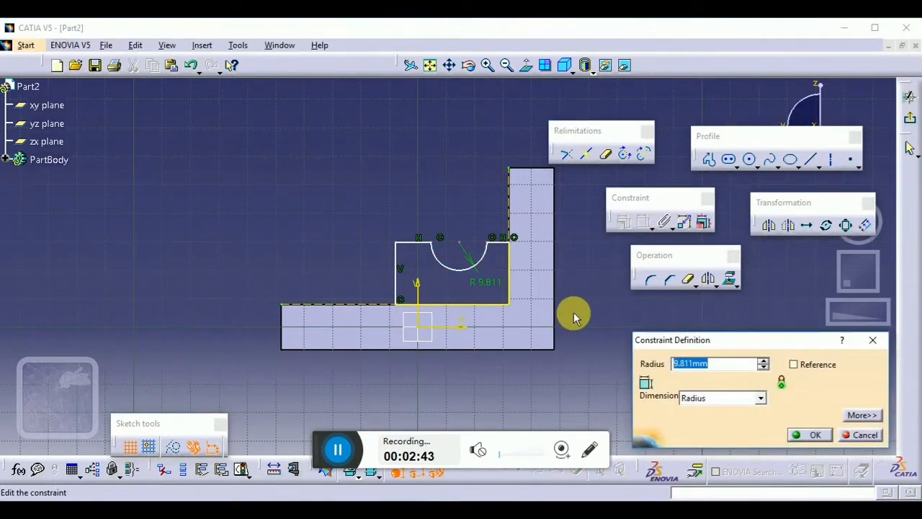
{"action": "type", "text": "12"}
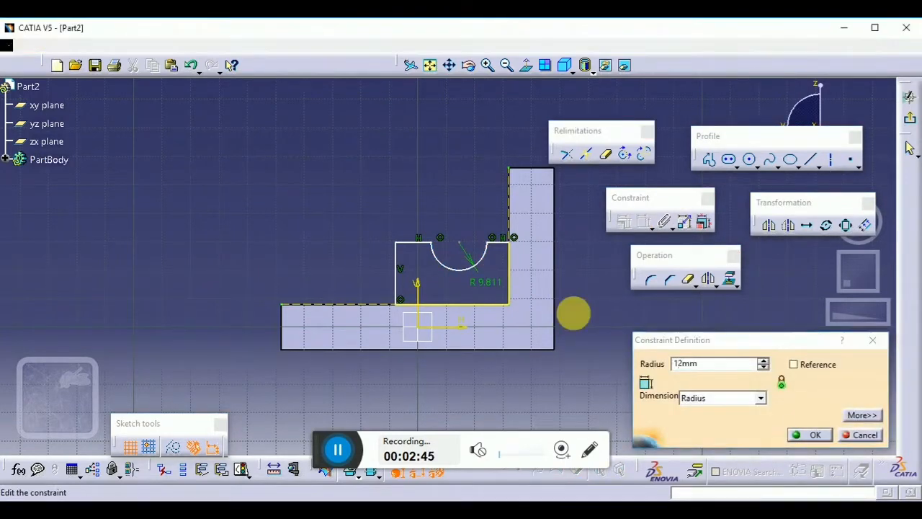
{"action": "key", "text": "Return"}
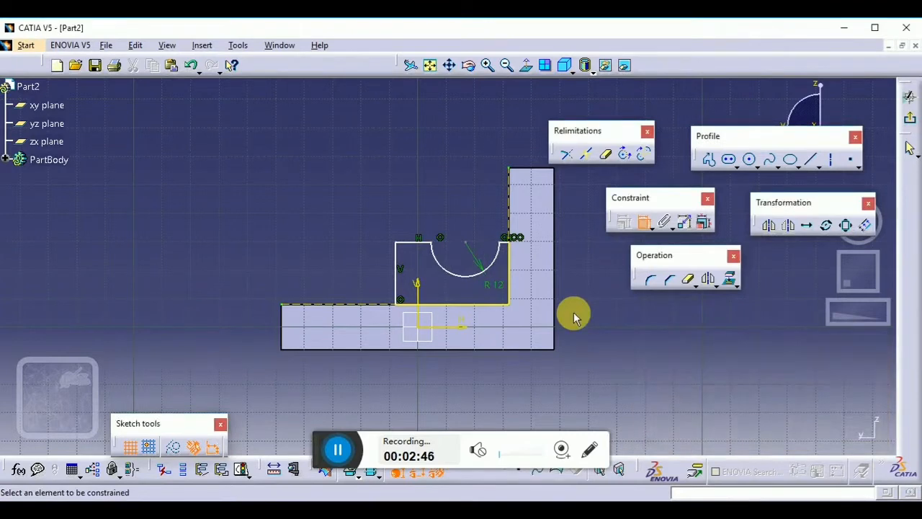
Dimension the two short horizontal edges on either side of the notch and set each length to 8 mm
{"action": "left_click", "coordinate": [511, 247]}
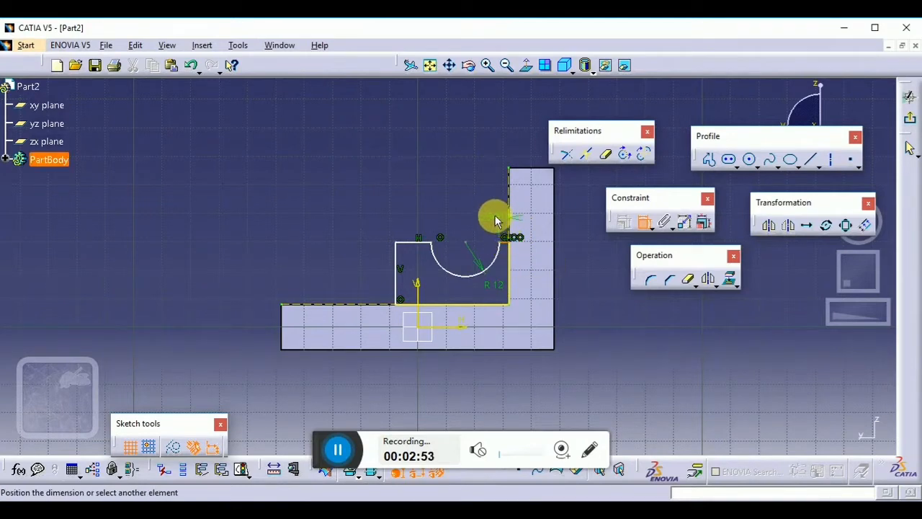
{"action": "double_click", "coordinate": [495, 220]}
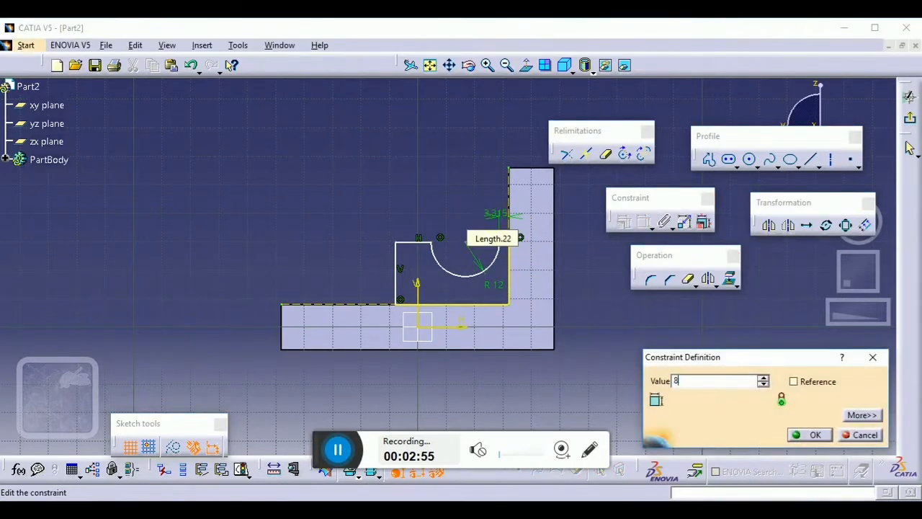
{"action": "type", "text": "8"}
{"action": "key", "text": "Return"}
{"action": "left_click", "coordinate": [411, 243]}
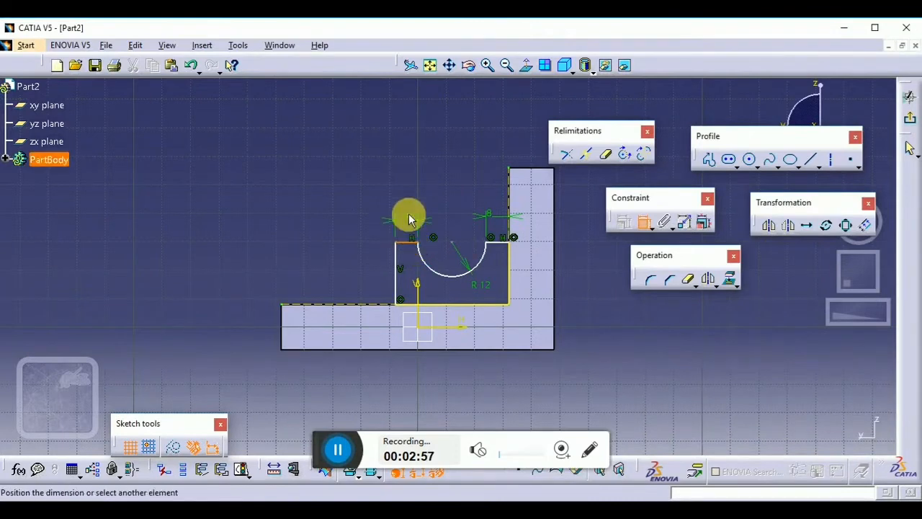
{"action": "double_click", "coordinate": [408, 213]}
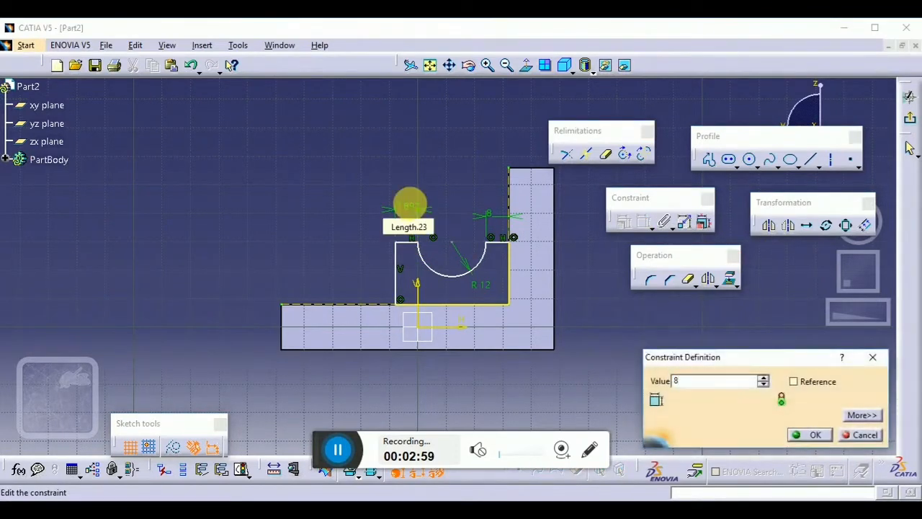
{"action": "key", "text": "Return"}
Dimension the block profile's free vertical edge and set its height to 28 mm
{"action": "left_click", "coordinate": [396, 280]}
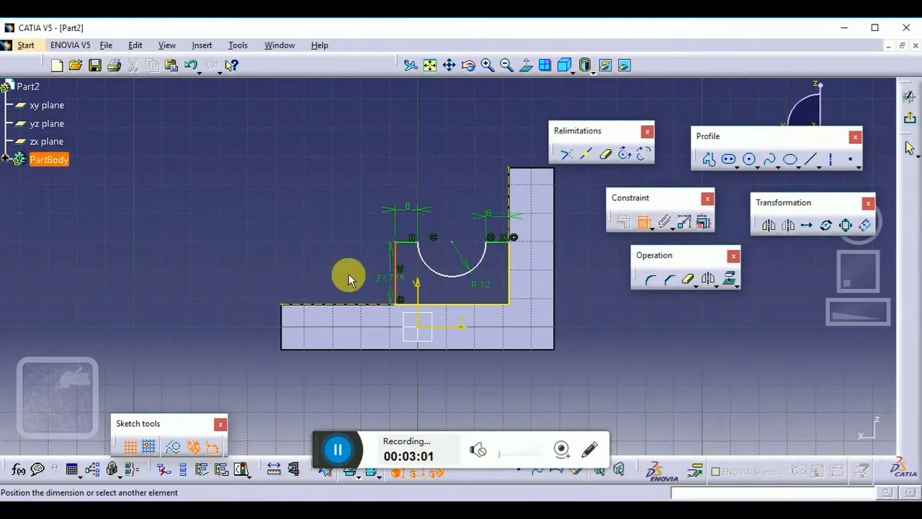
{"action": "left_click", "coordinate": [349, 279]}
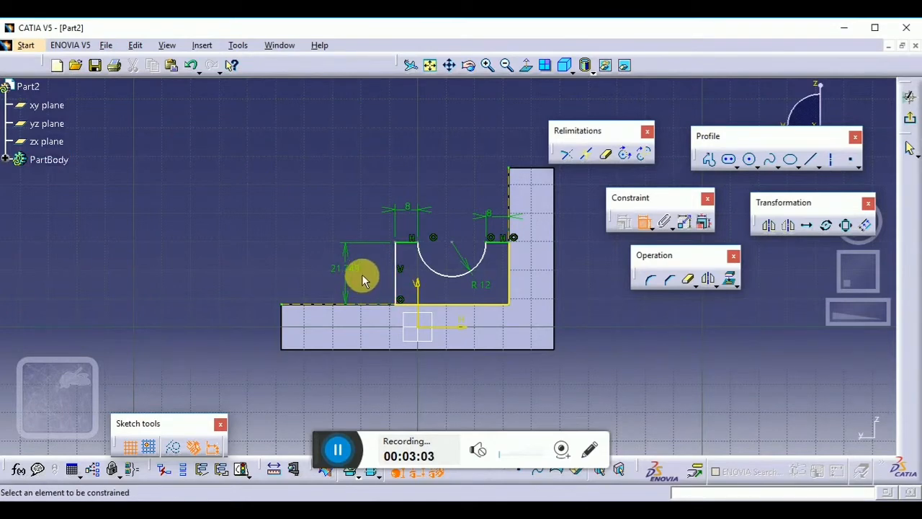
{"action": "double_click", "coordinate": [349, 268]}
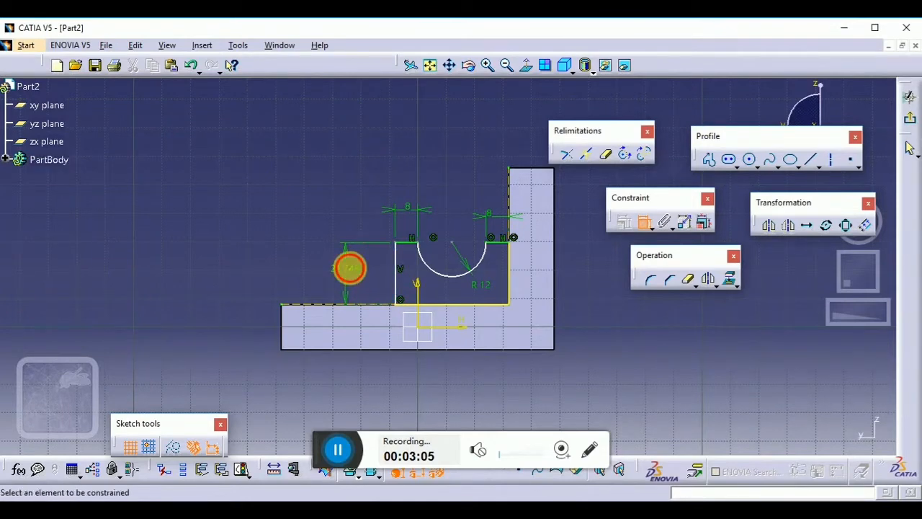
{"action": "type", "text": "30"}
{"action": "key", "text": "Return"}
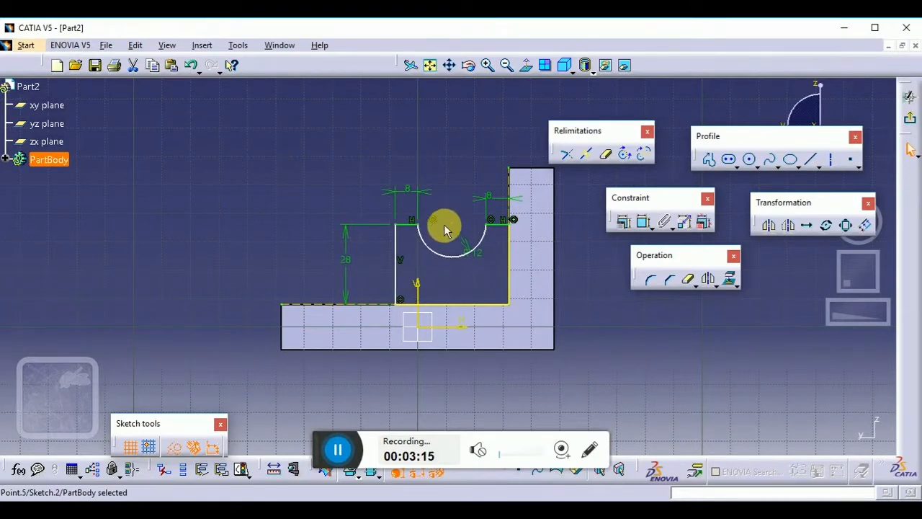
Constrain the notch arc's centre to be coincident with the short top edge beside the upright, and exit the sketch
{"action": "middle_click_drag", "start_coordinate": [446, 237], "coordinate": [431, 240]}
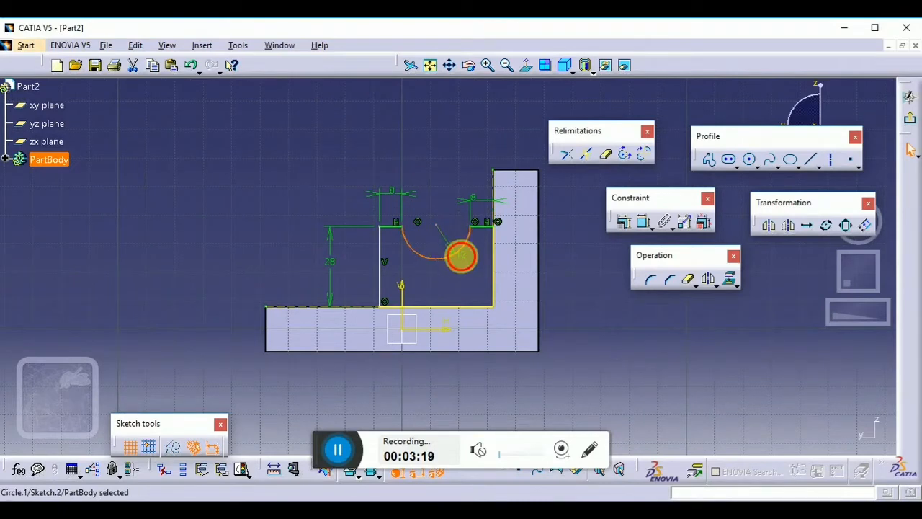
{"action": "left_click", "coordinate": [460, 257]}
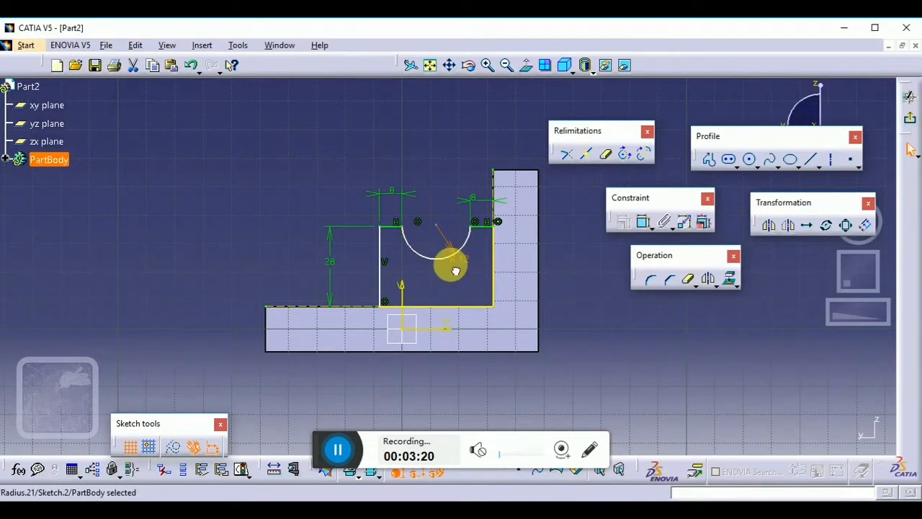
{"action": "left_click", "coordinate": [436, 219]}
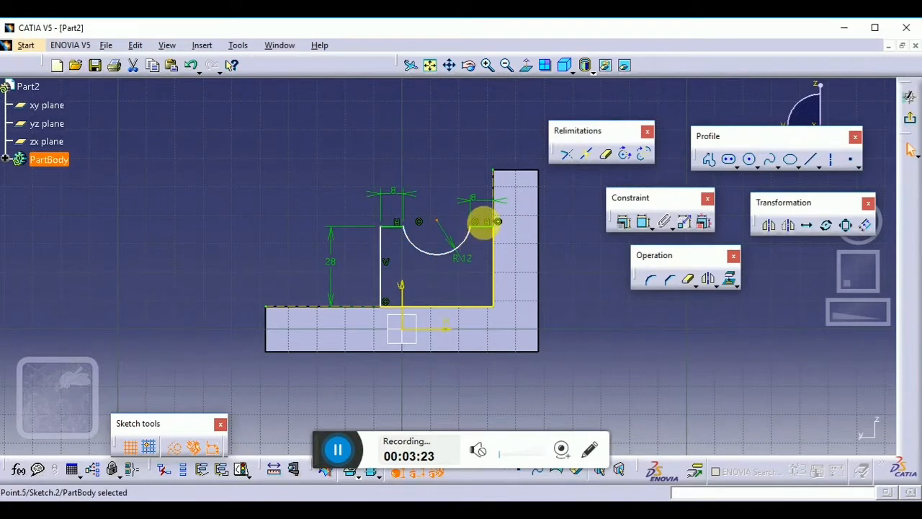
{"action": "left_click", "coordinate": [482, 236]}
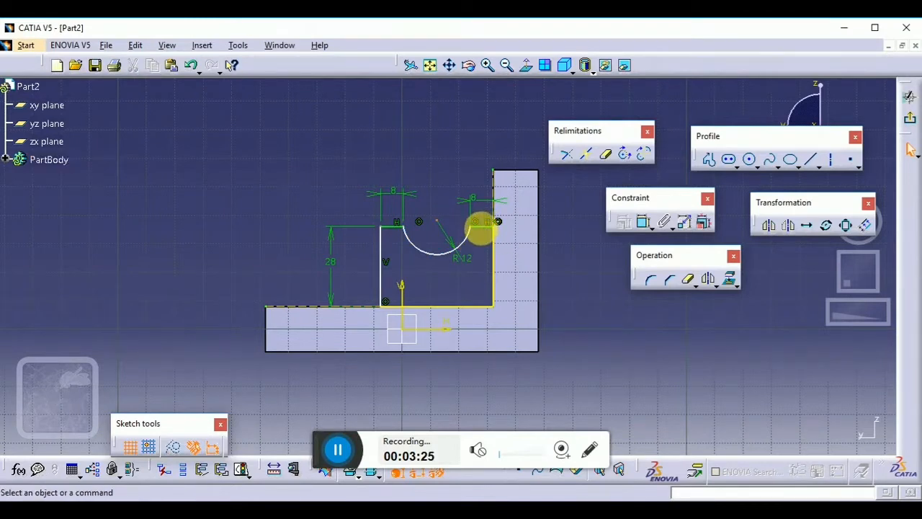
{"action": "left_click", "coordinate": [446, 229]}
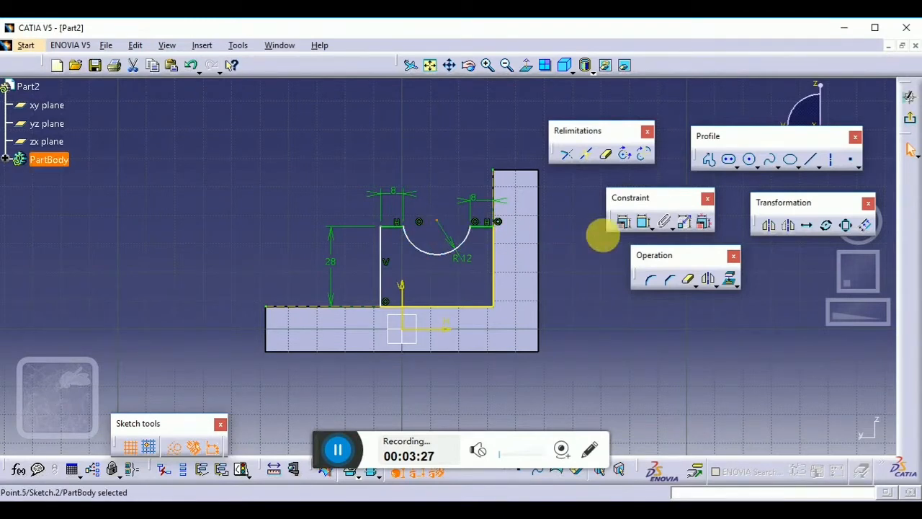
{"action": "left_click", "coordinate": [622, 222]}
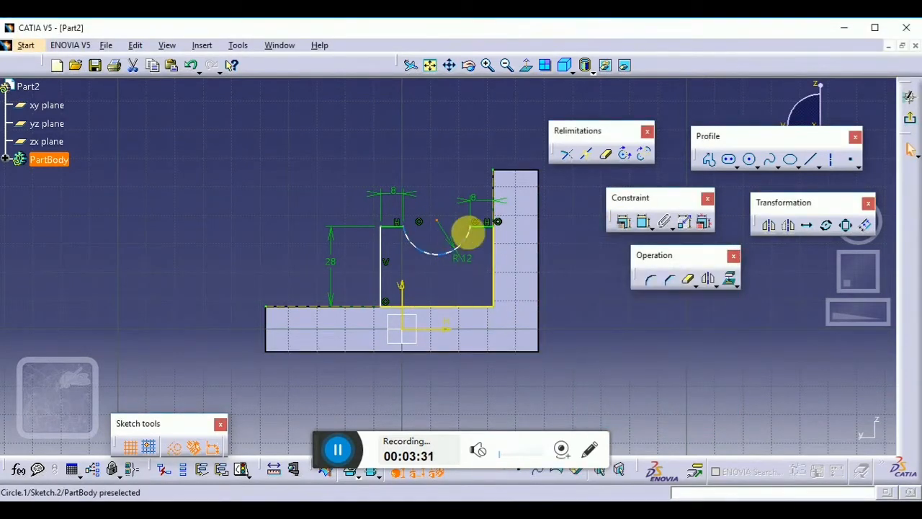
{"action": "left_click", "coordinate": [484, 221], "text": "ctrl"}
{"action": "left_click", "coordinate": [620, 225]}
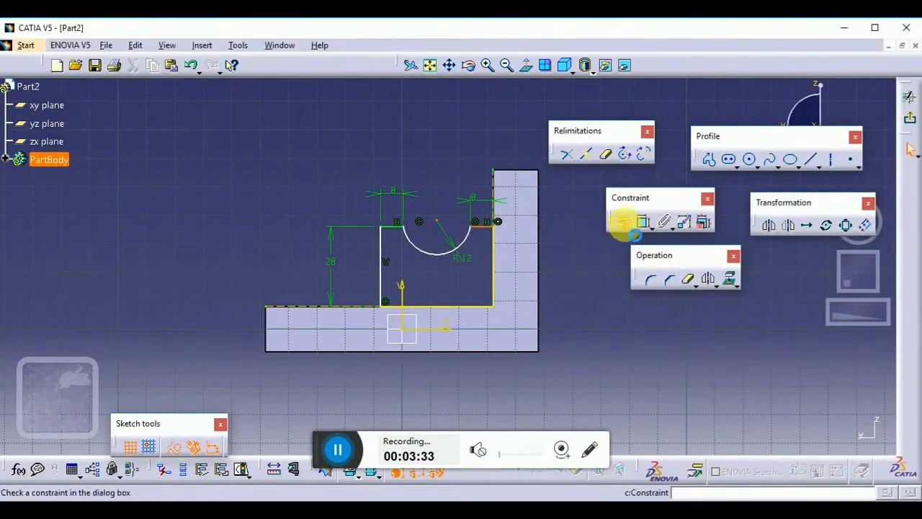
{"action": "left_click", "coordinate": [688, 287]}
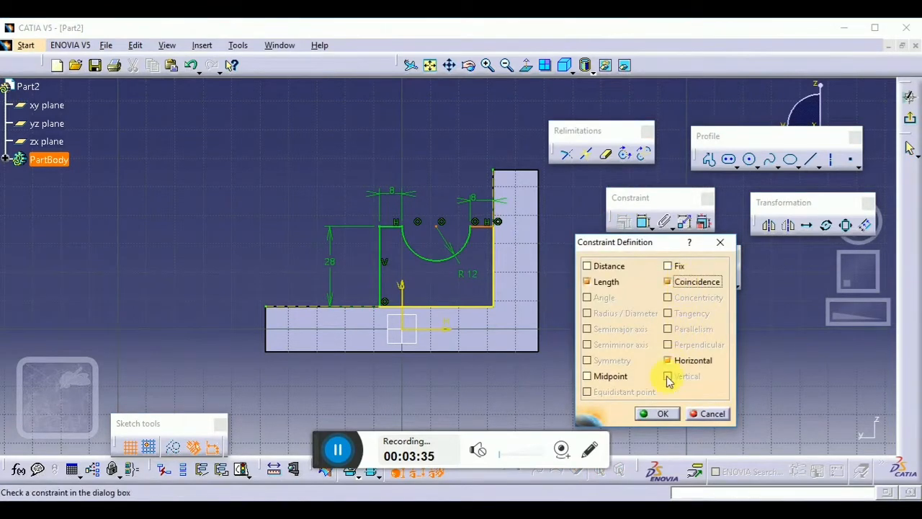
{"action": "left_click", "coordinate": [661, 415]}
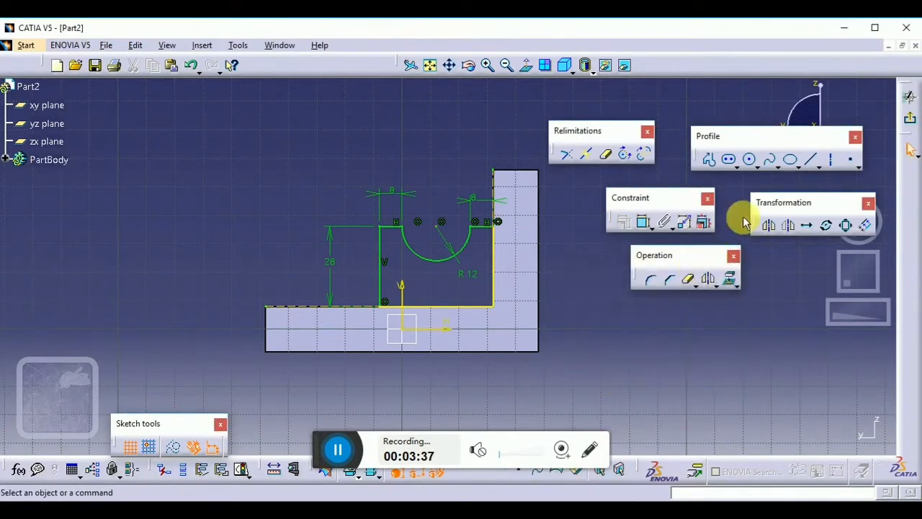
{"action": "left_click", "coordinate": [911, 124]}
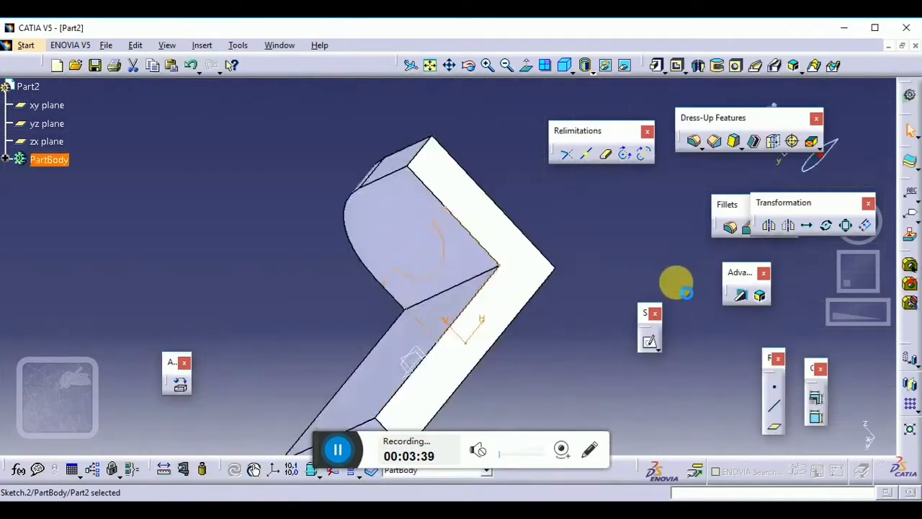
Pad the notched block profile by 64-22 mm in the reversed direction, across the base
{"action": "left_click", "coordinate": [562, 67]}
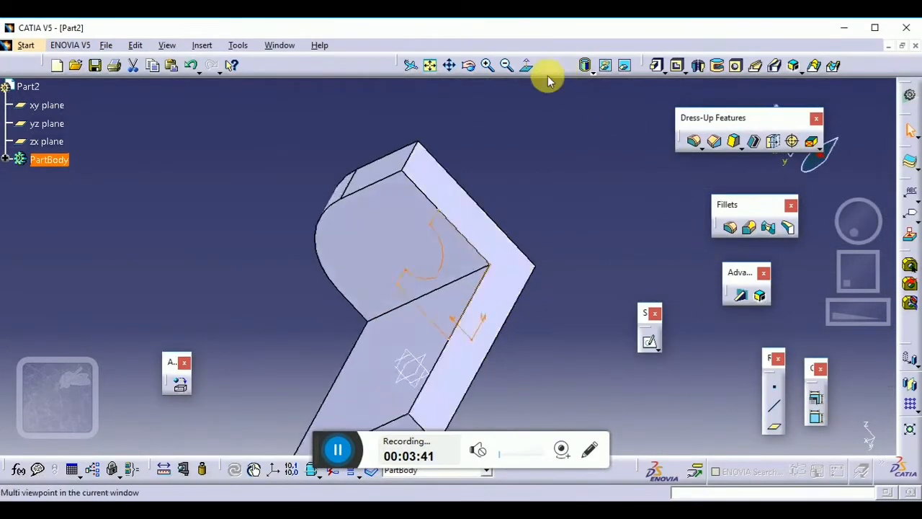
{"action": "left_click", "coordinate": [433, 70]}
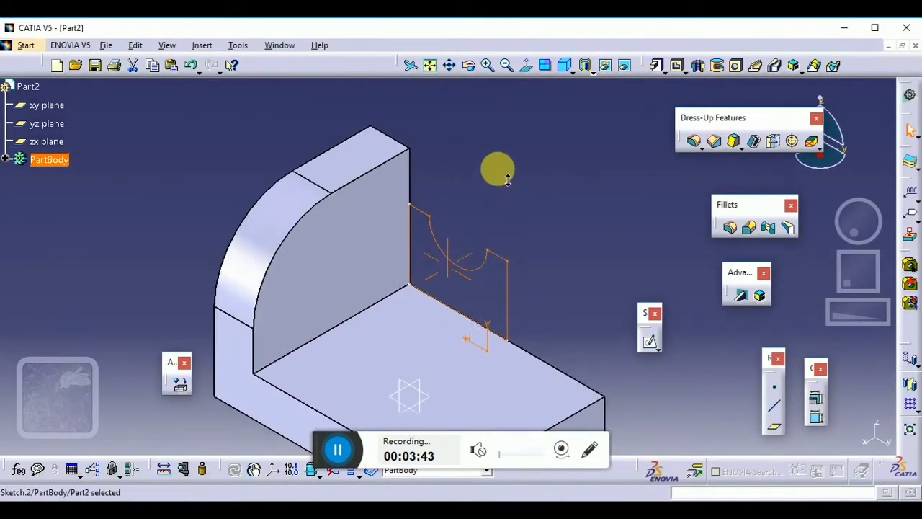
{"action": "left_click", "coordinate": [657, 68]}
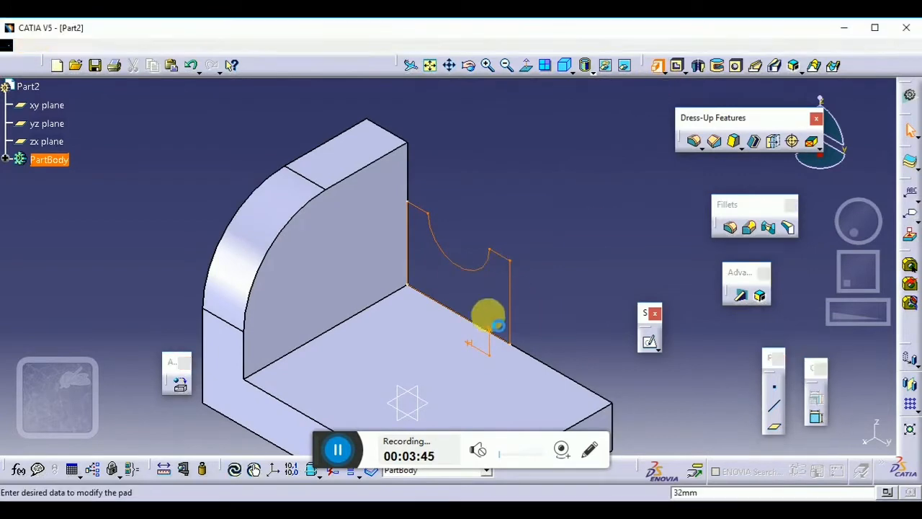
{"action": "left_click", "coordinate": [678, 318]}
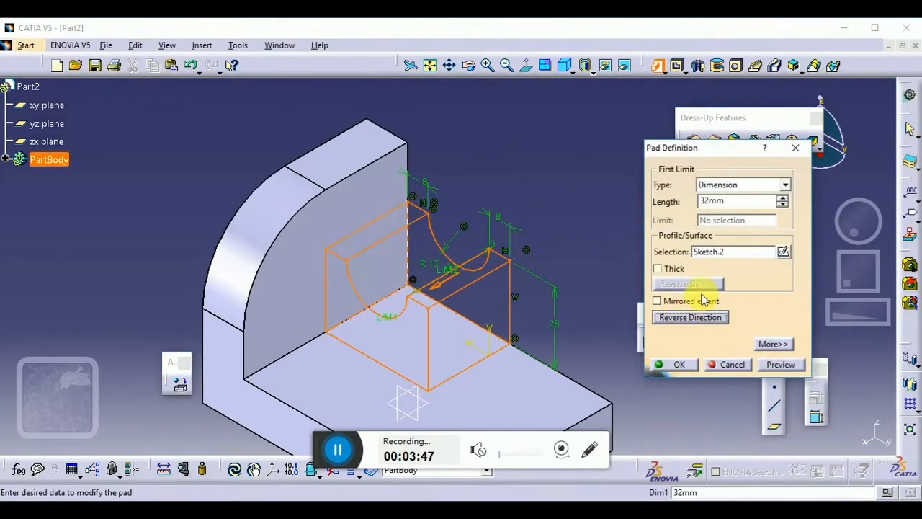
{"action": "left_click_drag", "start_coordinate": [738, 202], "coordinate": [649, 204]}
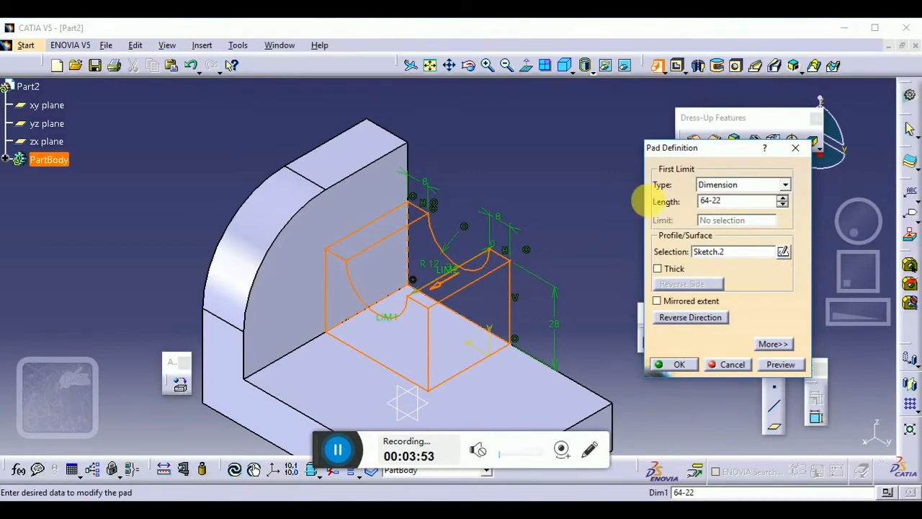
{"action": "key", "text": "Return"}
Start a sketch on the bracket's flat L-shaped side face and project the block's outer vertical edge and the base's exposed top edge
{"action": "left_click", "coordinate": [572, 257]}
{"action": "middle_click_drag", "start_coordinate": [572, 257], "coordinate": [474, 274]}
{"action": "left_click", "coordinate": [649, 343]}
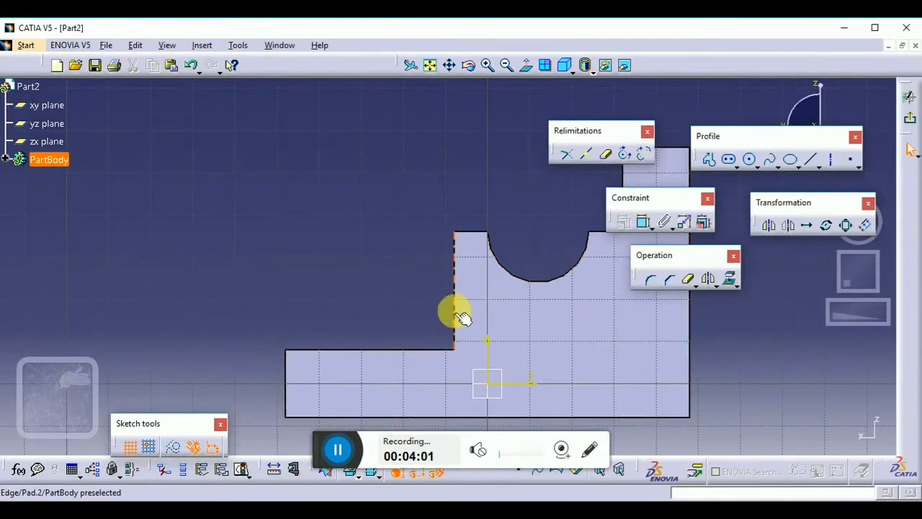
{"action": "left_click", "coordinate": [454, 311]}
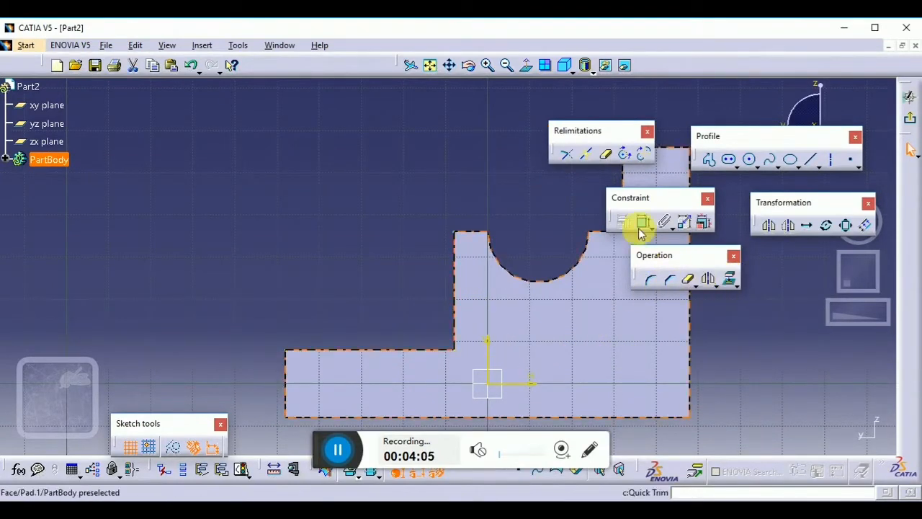
Draw a sloping line from the block's top outer corner to the base's far top corner, closing a triangle, and exit the sketch
{"action": "left_click", "coordinate": [809, 160]}
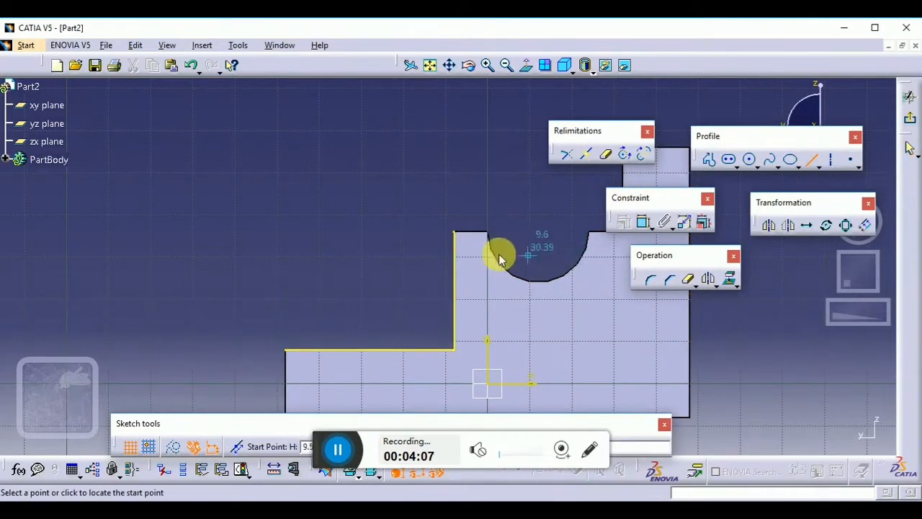
{"action": "left_click", "coordinate": [447, 225]}
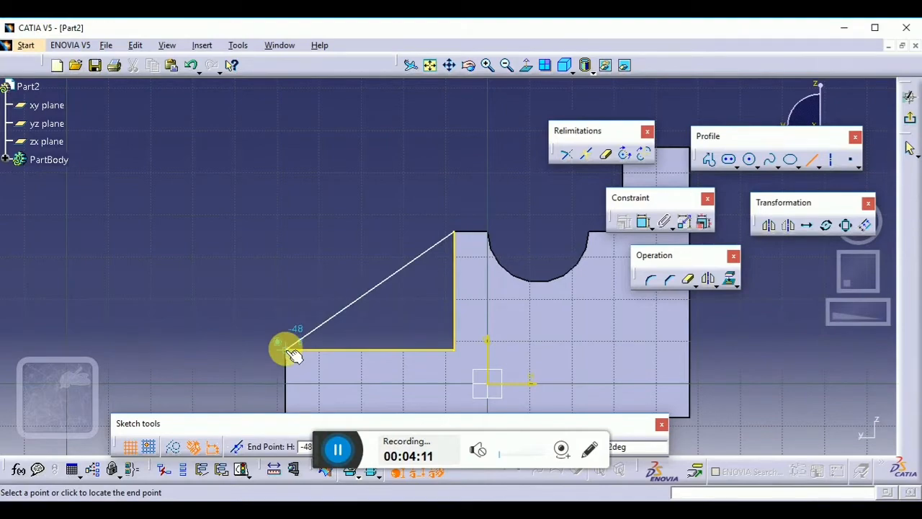
{"action": "left_click", "coordinate": [286, 349]}
{"action": "left_click", "coordinate": [313, 257]}
{"action": "middle_click_drag", "start_coordinate": [312, 257], "coordinate": [504, 216]}
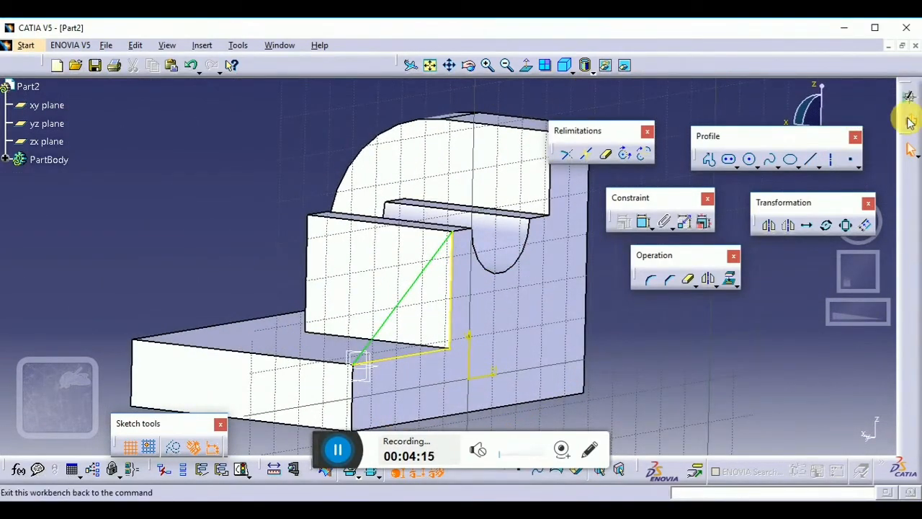
{"action": "left_click", "coordinate": [909, 122]}
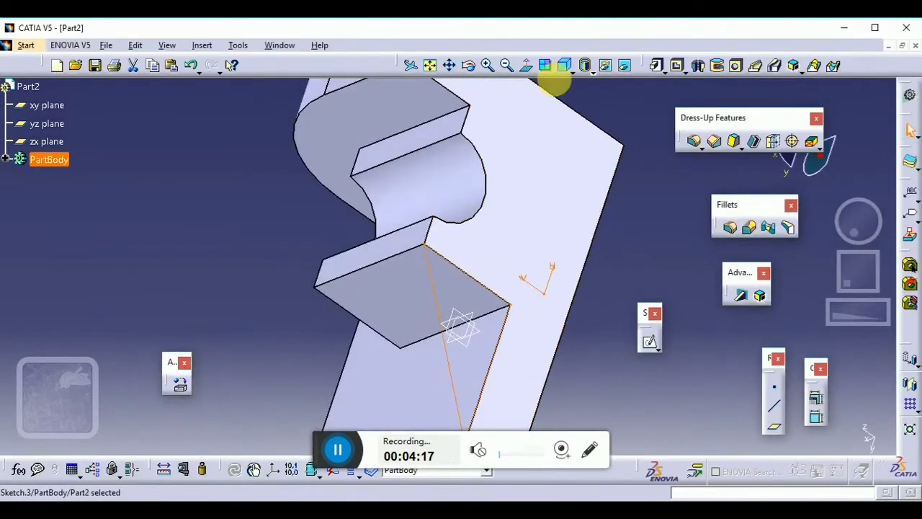
Pad the triangular rib profile 12 mm in the reversed direction, onto the base
{"action": "left_click", "coordinate": [565, 66]}
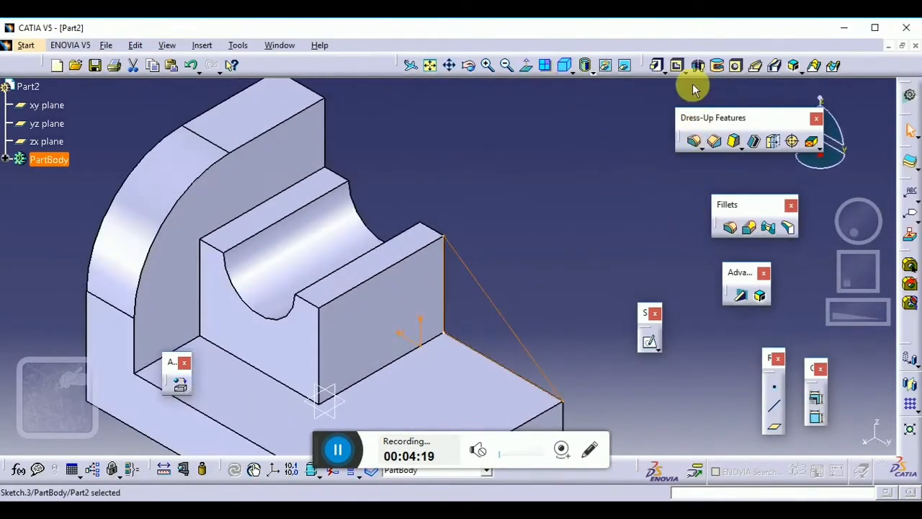
{"action": "left_click", "coordinate": [658, 69]}
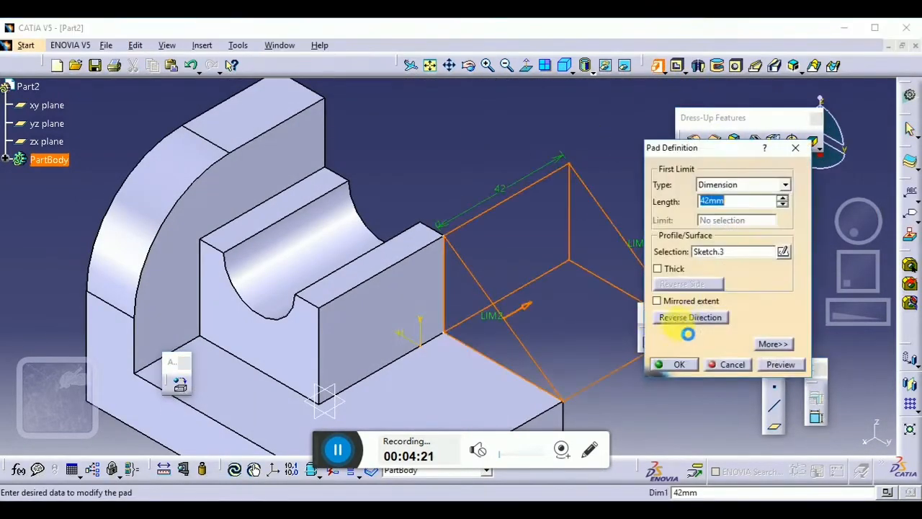
{"action": "left_click", "coordinate": [681, 317]}
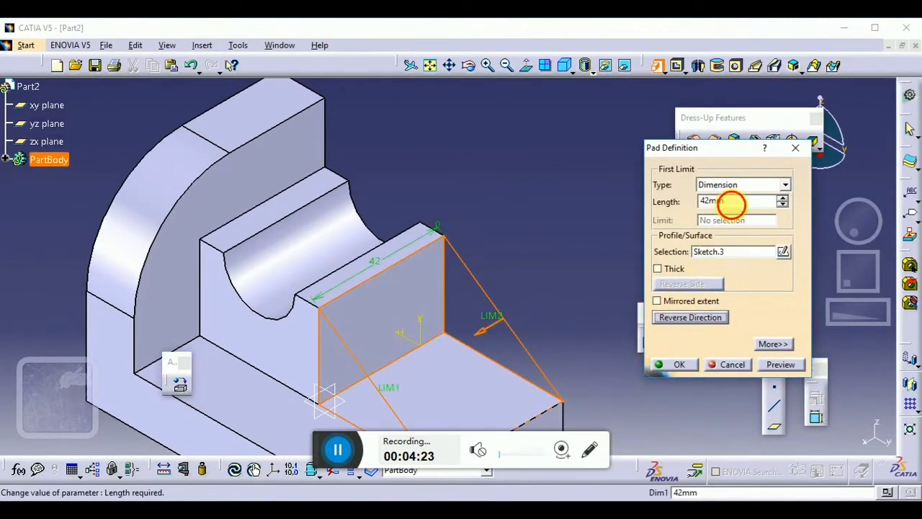
{"action": "double_click", "coordinate": [731, 202]}
{"action": "type", "text": "12"}
{"action": "key", "text": "Return"}
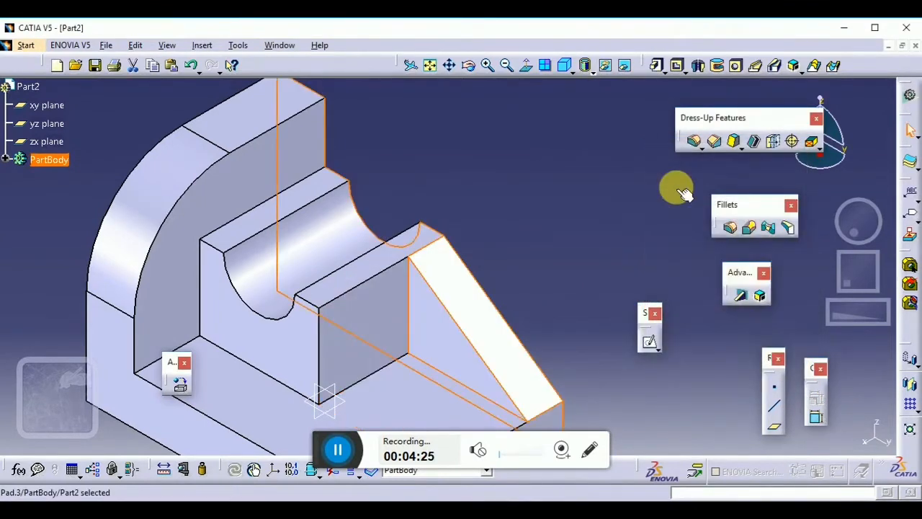
Start a sketch on the base's top face and project the base's short end edge at the open end
{"action": "middle_click_drag", "start_coordinate": [549, 227], "coordinate": [569, 213]}
{"action": "left_click", "coordinate": [479, 330]}
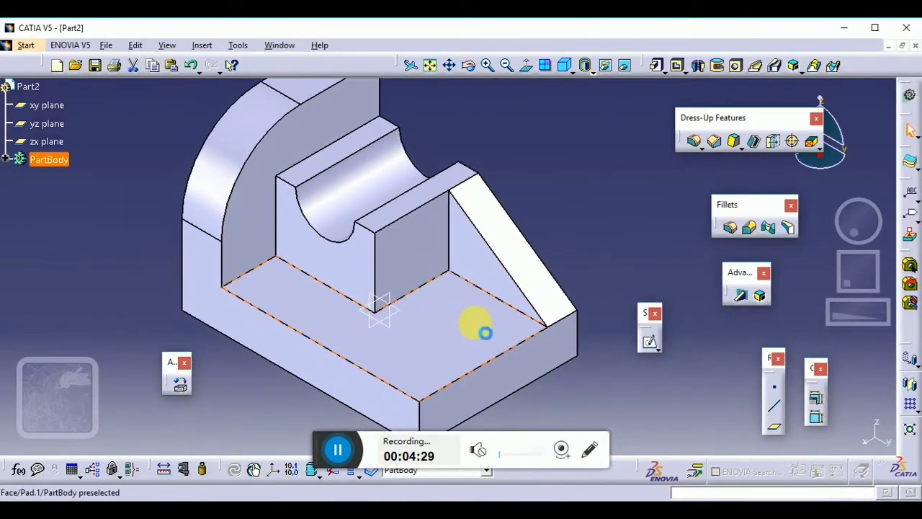
{"action": "left_click", "coordinate": [650, 341]}
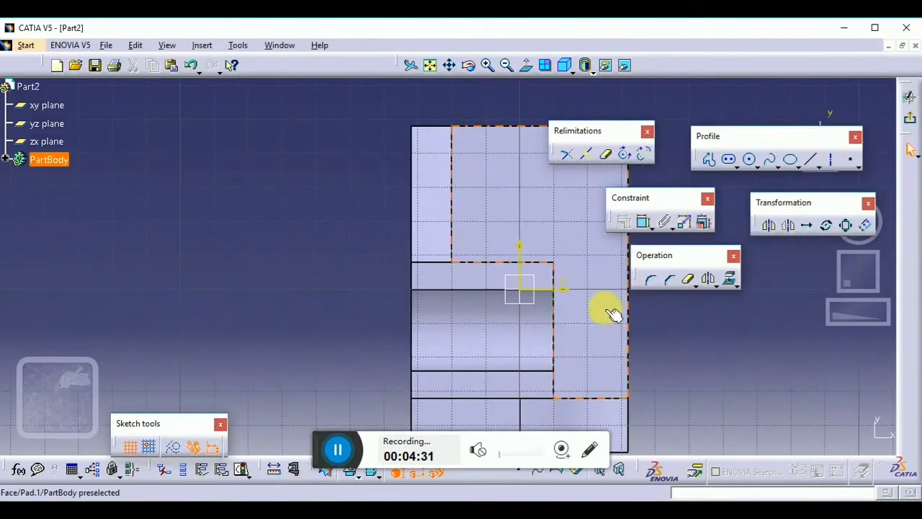
{"action": "middle_click_drag", "start_coordinate": [611, 314], "coordinate": [509, 382]}
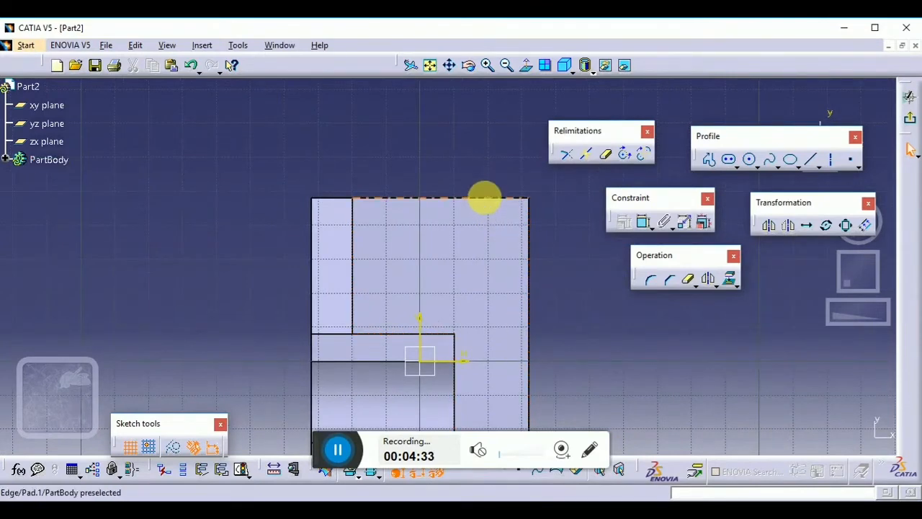
{"action": "left_click", "coordinate": [498, 208]}
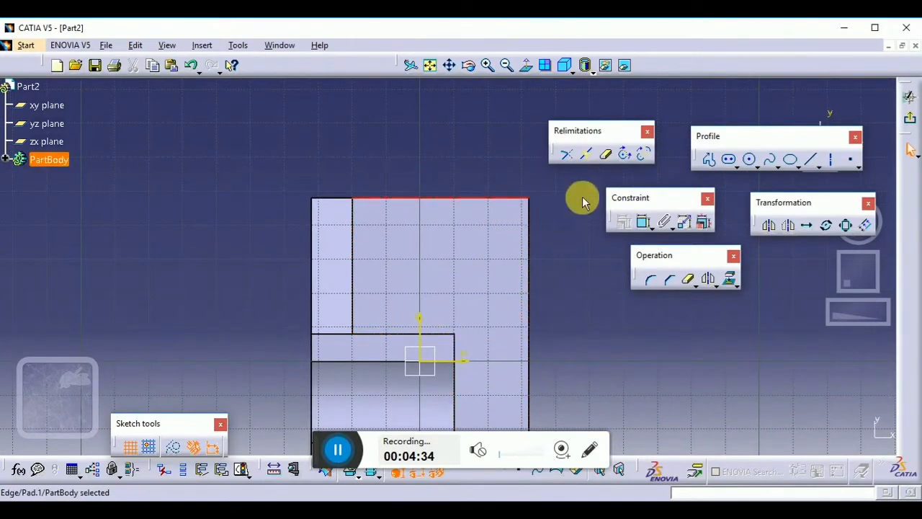
{"action": "left_click", "coordinate": [730, 279]}
{"action": "left_click", "coordinate": [496, 169]}
Draw an elongated hole perpendicular to and crossing the projected edge, with a radius of about 4.2 mm
{"action": "left_click", "coordinate": [730, 159]}
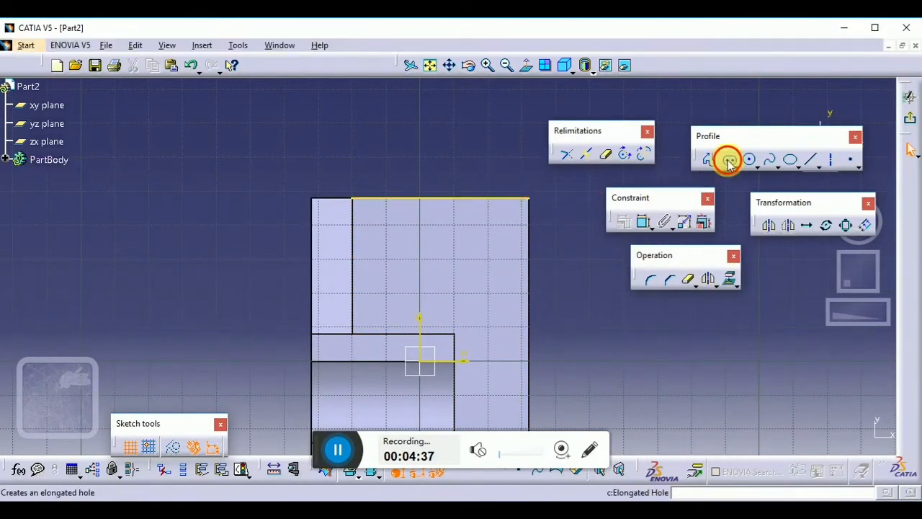
{"action": "left_click", "coordinate": [474, 149]}
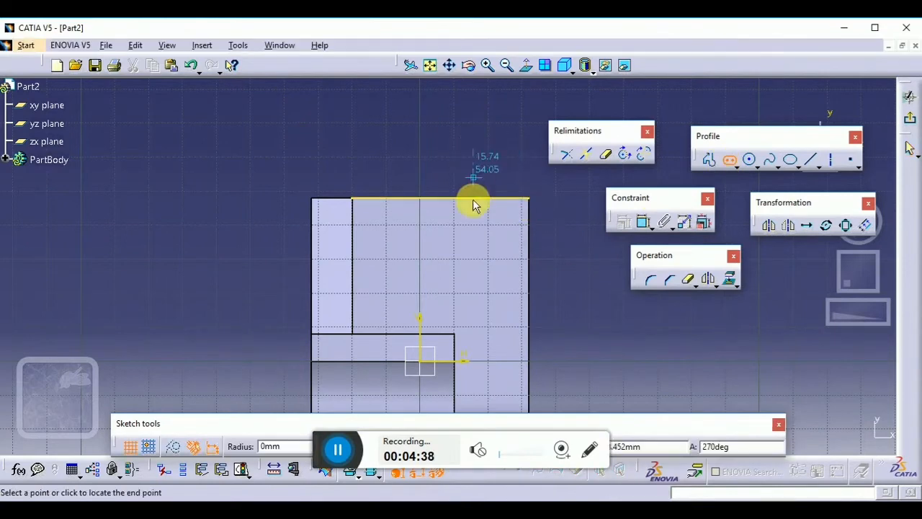
{"action": "left_click", "coordinate": [476, 247]}
{"action": "left_click", "coordinate": [493, 251]}
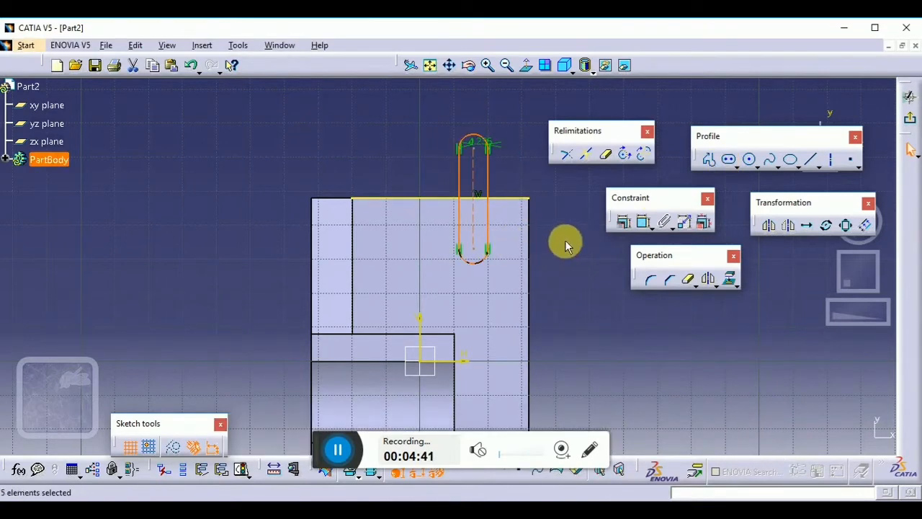
{"action": "left_click", "coordinate": [488, 147]}
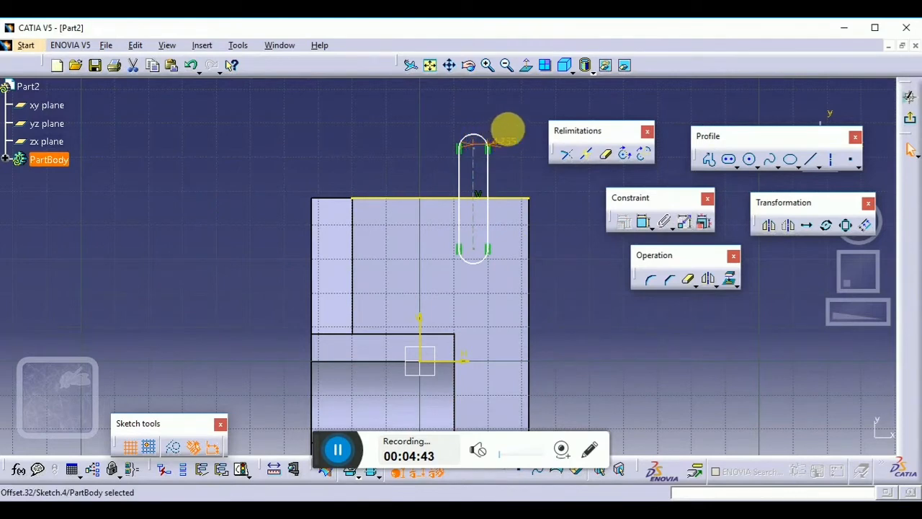
Dimension the slot's nearer straight side 16 mm from the base's long outer edge
{"action": "left_click", "coordinate": [490, 222]}
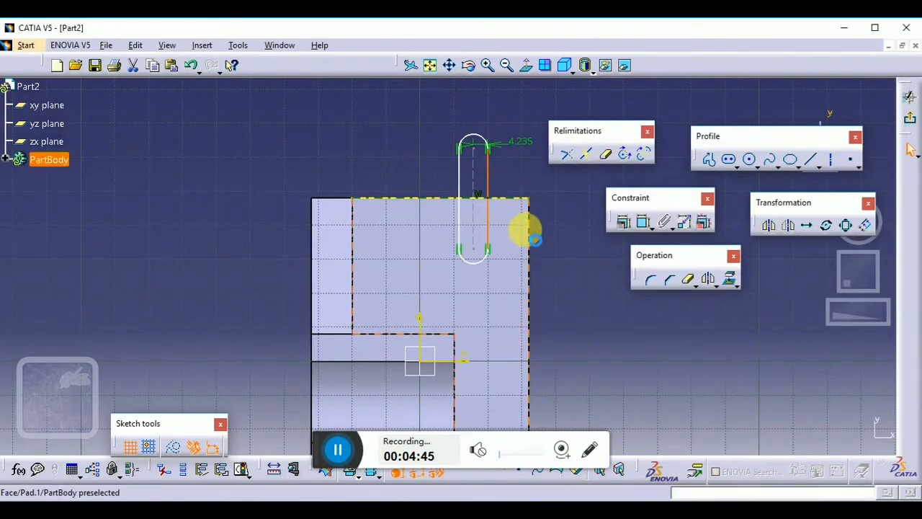
{"action": "left_click", "coordinate": [534, 234], "text": "ctrl"}
{"action": "left_click", "coordinate": [644, 221]}
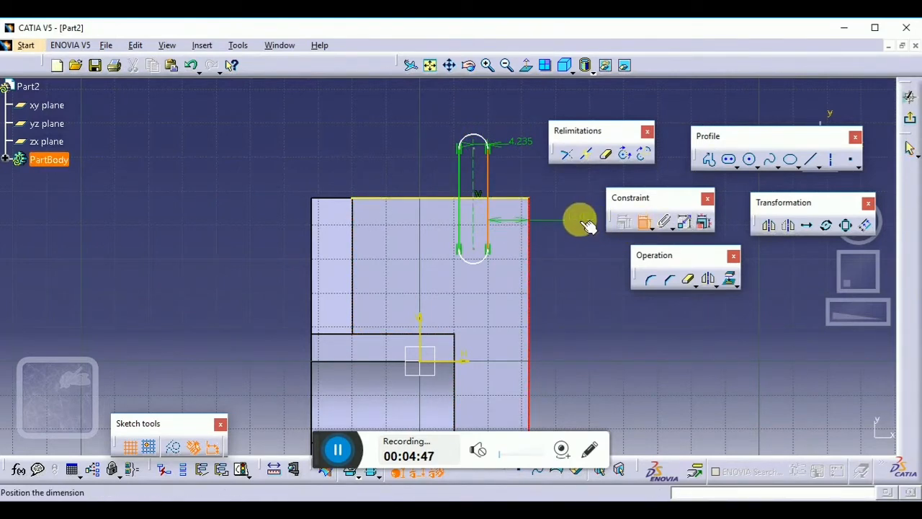
{"action": "double_click", "coordinate": [575, 216]}
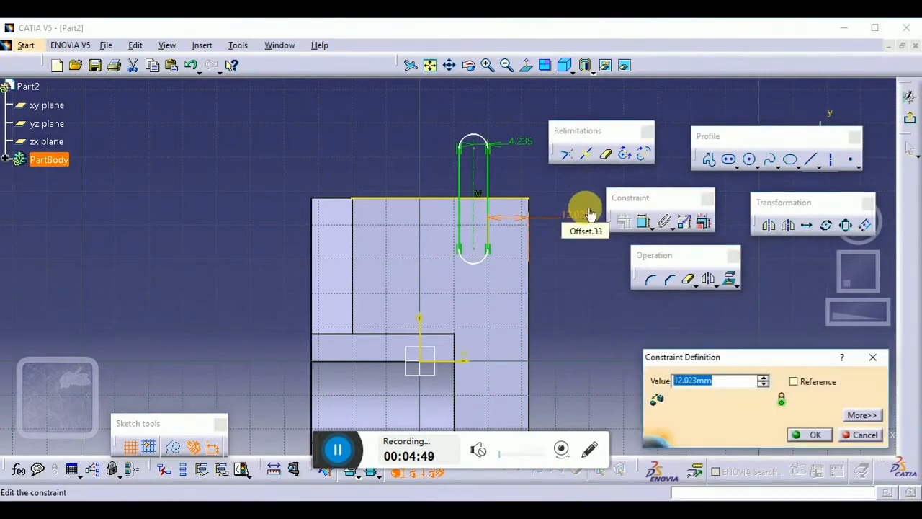
{"action": "type", "text": "16"}
{"action": "key", "text": "Return"}
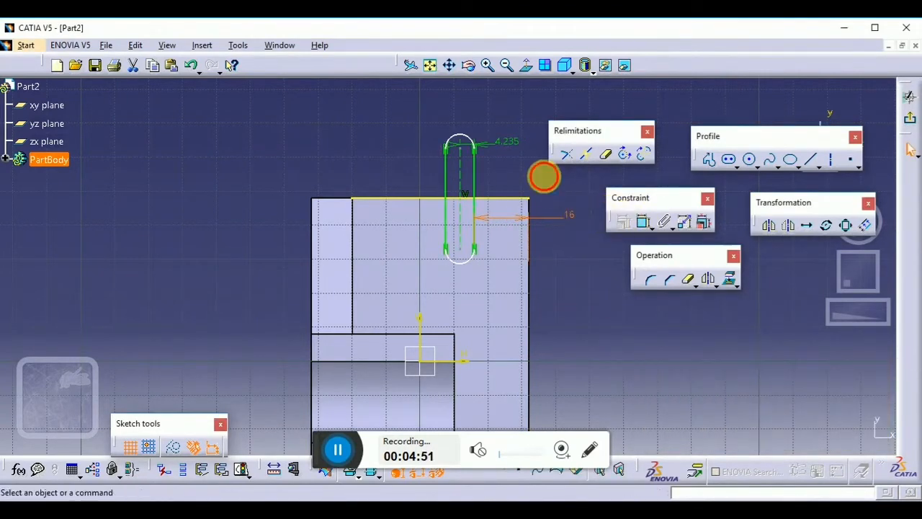
Dimension the centre of the slot's inner arc 20 mm from the projected edge and set the slot radius to 8 mm
{"action": "left_click", "coordinate": [477, 248]}
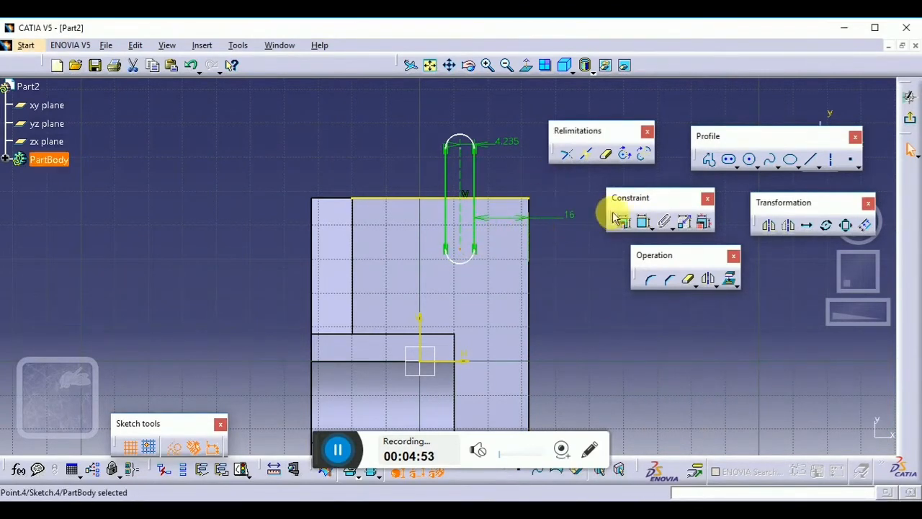
{"action": "left_click", "coordinate": [643, 224]}
{"action": "left_click", "coordinate": [514, 199]}
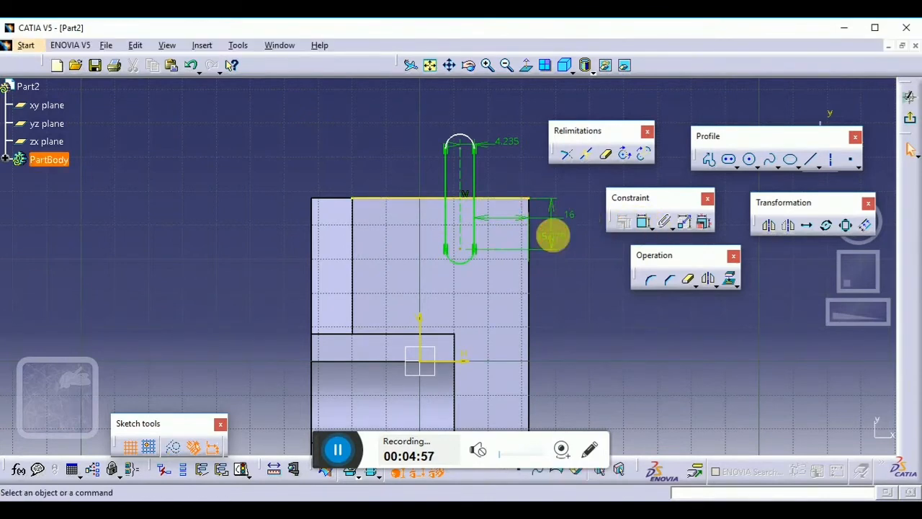
{"action": "double_click", "coordinate": [553, 235]}
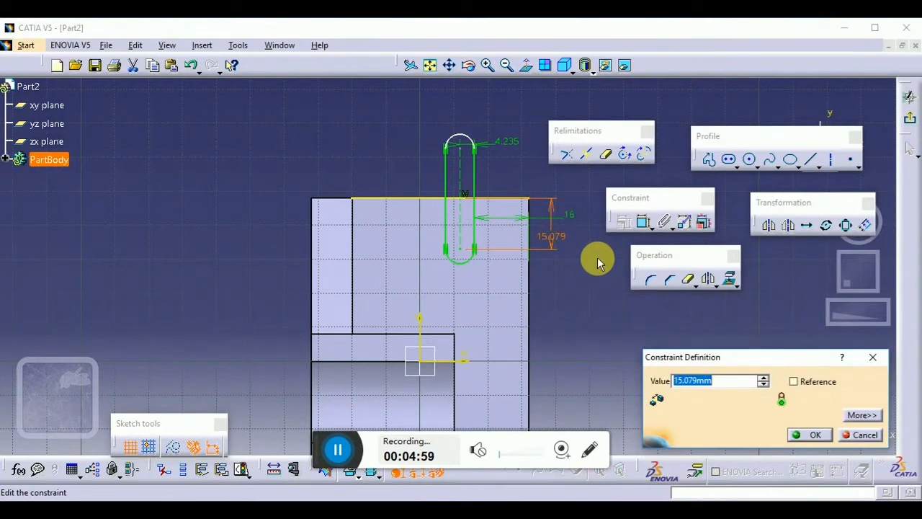
{"action": "type", "text": "20"}
{"action": "key", "text": "Return"}
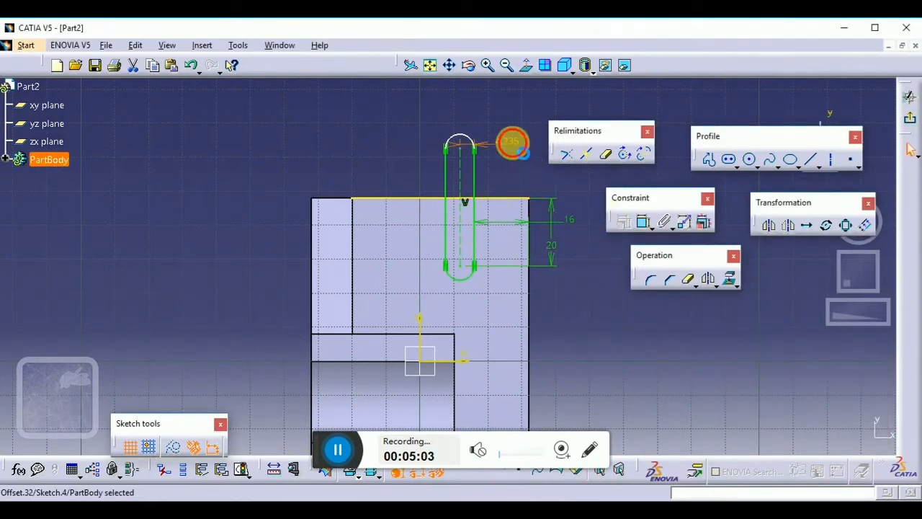
{"action": "double_click", "coordinate": [512, 142]}
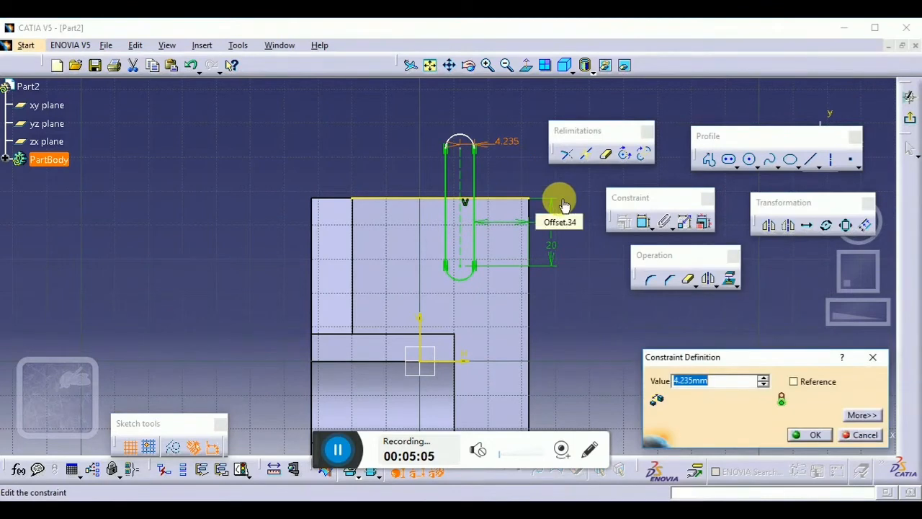
{"action": "key", "text": "Return"}
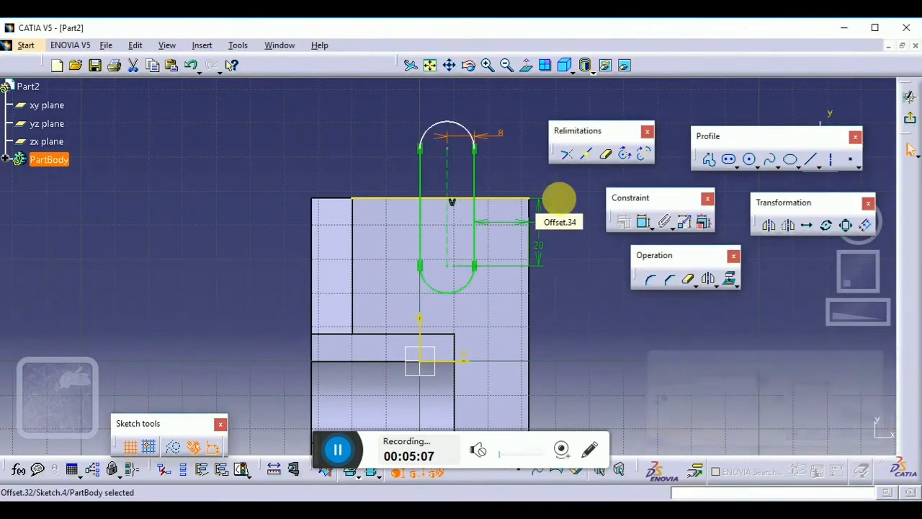
Trim the slot outside the base and the projected edge beyond the slot, leaving a closed U-shaped profile
{"action": "left_click", "coordinate": [607, 156]}
{"action": "left_click", "coordinate": [502, 199]}
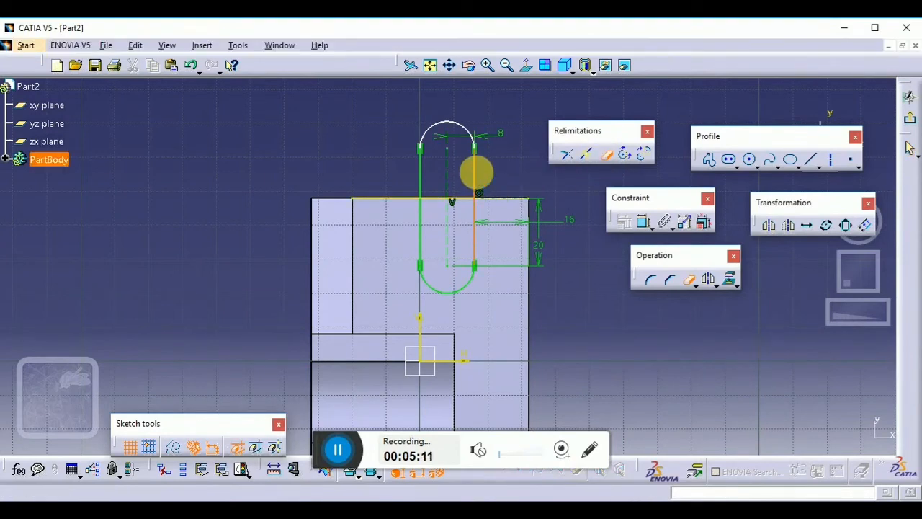
{"action": "left_click", "coordinate": [472, 138]}
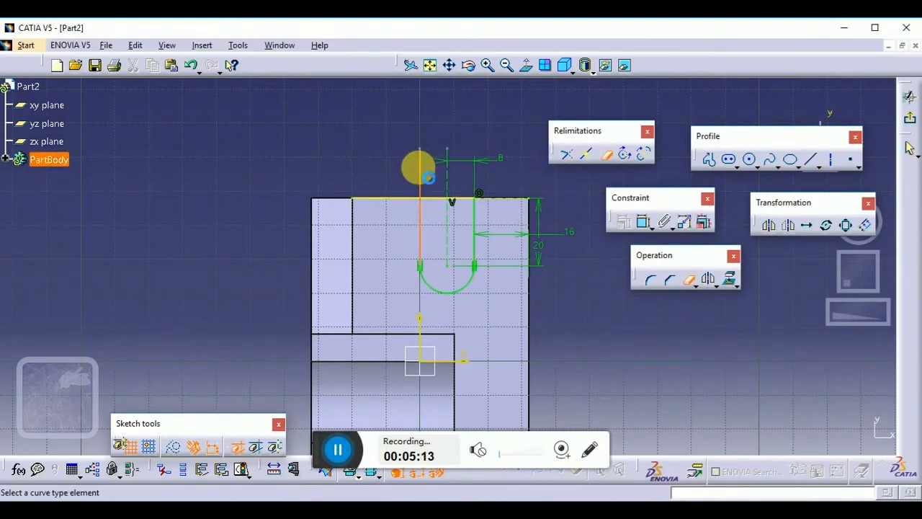
{"action": "left_click", "coordinate": [398, 198]}
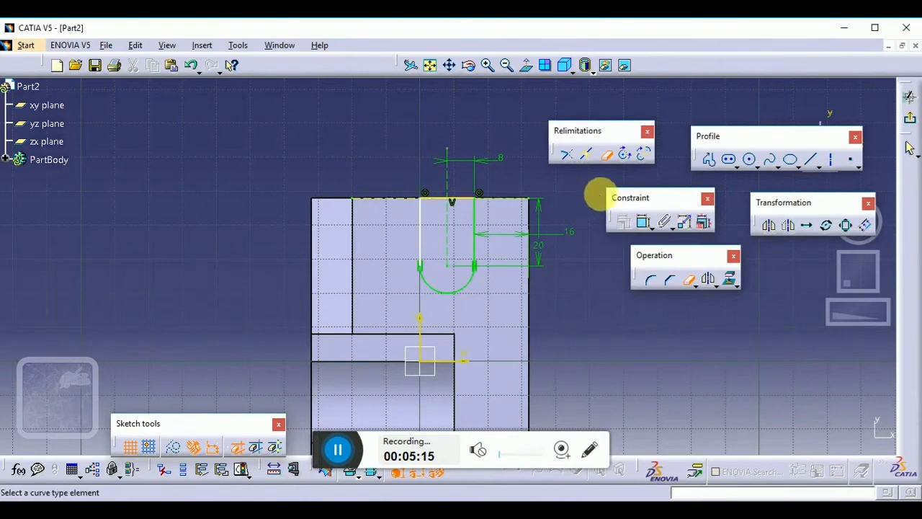
{"action": "left_click", "coordinate": [606, 160]}
Constrain the slot's straight side farther from the base's long outer edge as vertical and exit the sketch
{"action": "left_click", "coordinate": [420, 232]}
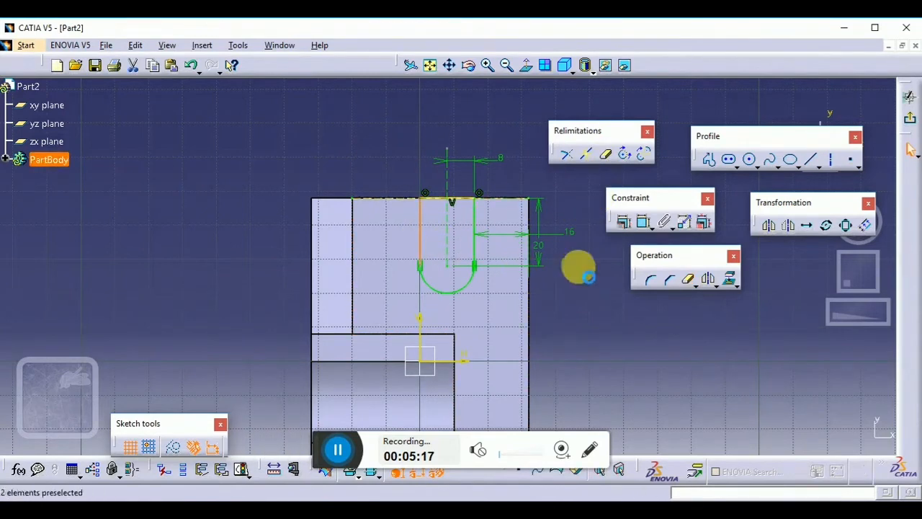
{"action": "left_click", "coordinate": [626, 225]}
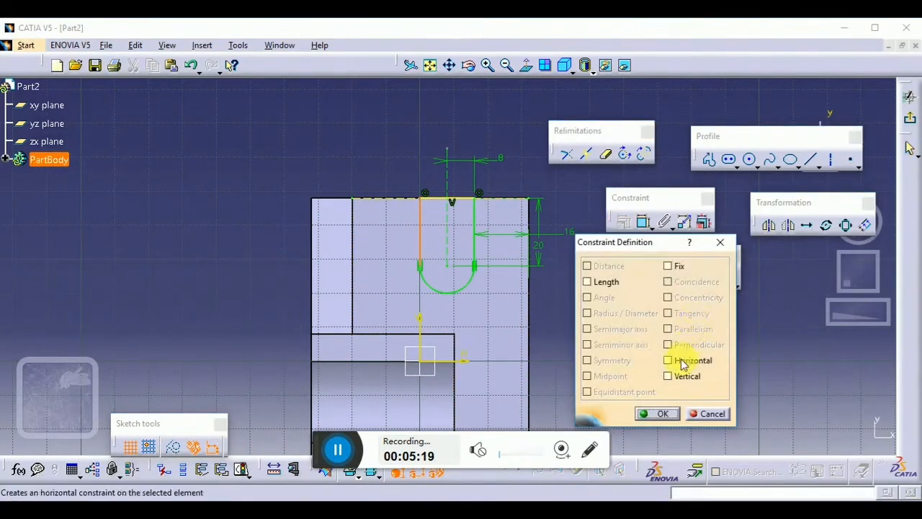
{"action": "left_click", "coordinate": [661, 414]}
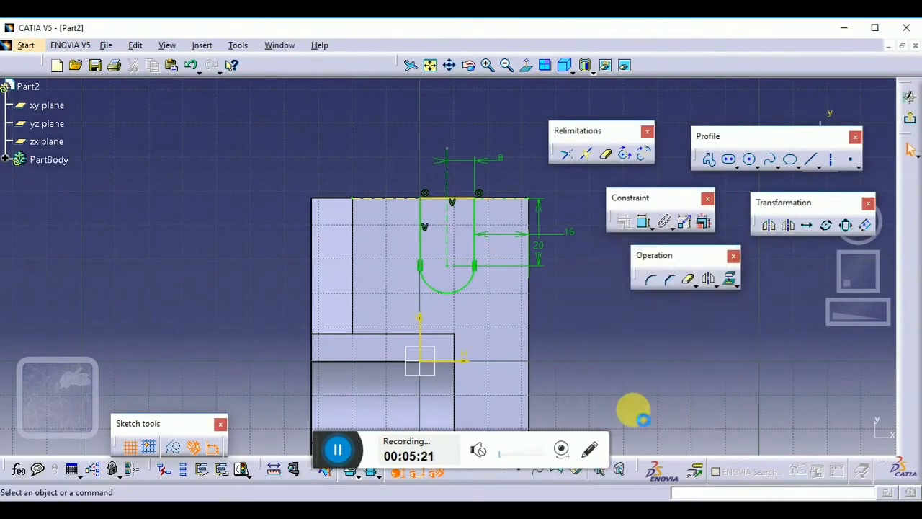
{"action": "left_click", "coordinate": [911, 122]}
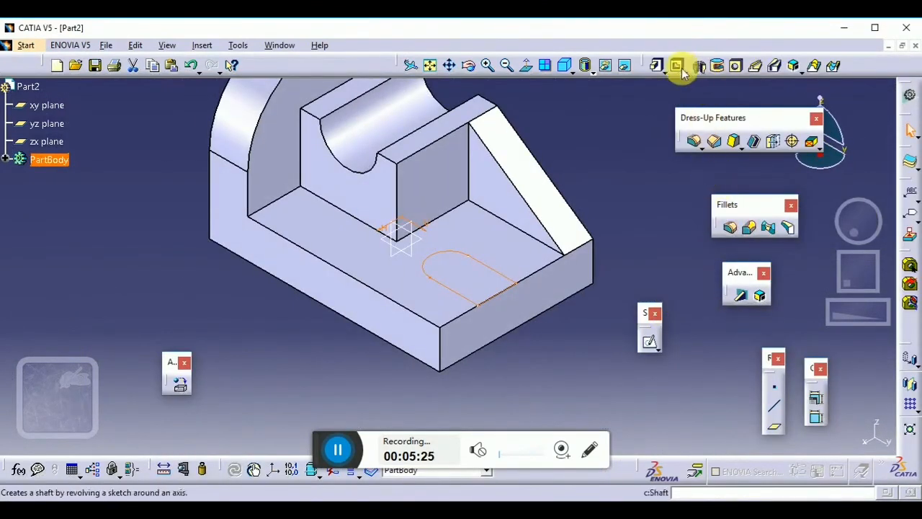
Pocket the U-shaped profile through the base with the Up to last limit
{"action": "left_click", "coordinate": [676, 68]}
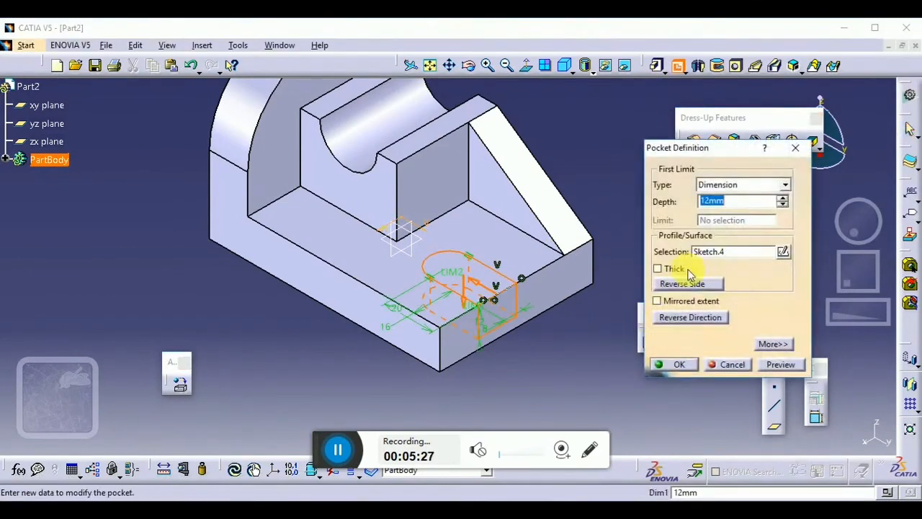
{"action": "left_click", "coordinate": [746, 193]}
{"action": "left_click", "coordinate": [738, 219]}
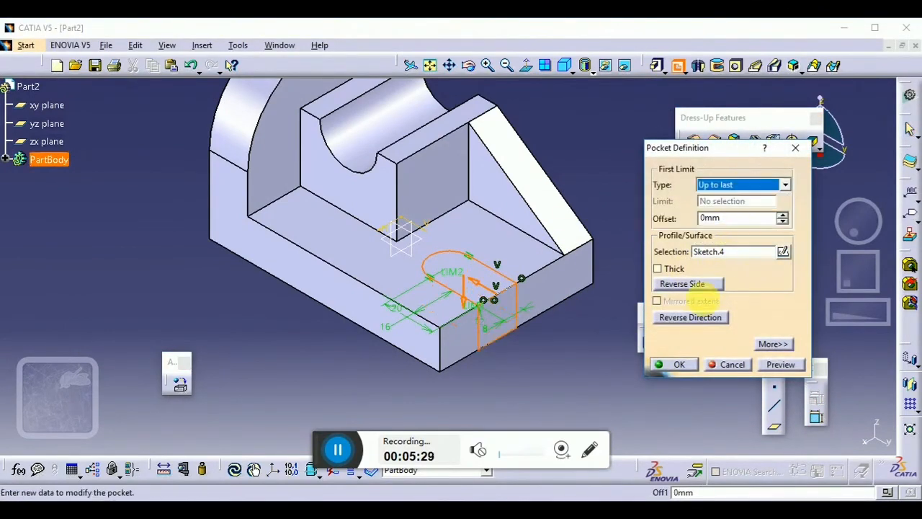
{"action": "left_click", "coordinate": [679, 364]}
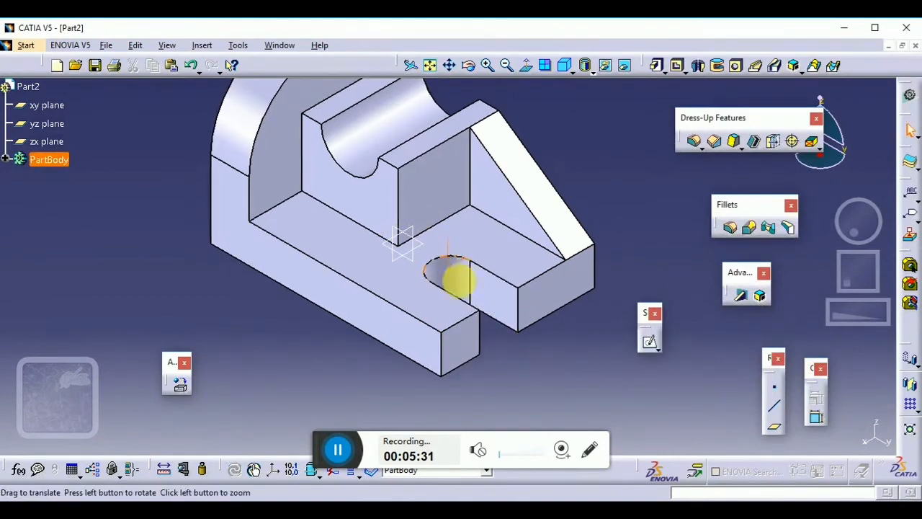